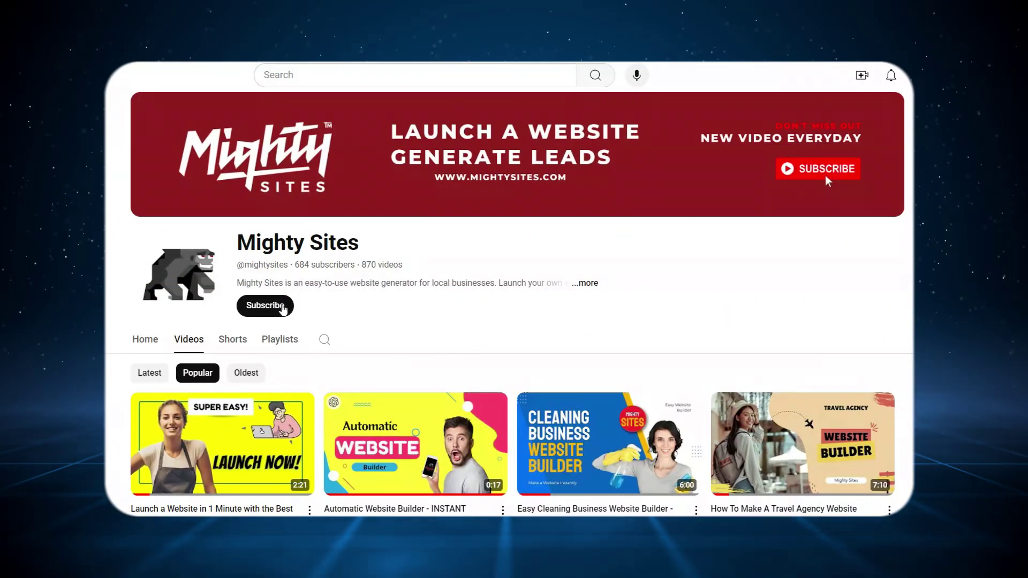
- Subscribe to the Mighty Sites YouTube channel using the Subscribe button under its name
{"action": "left_click", "coordinate": [283, 307]}
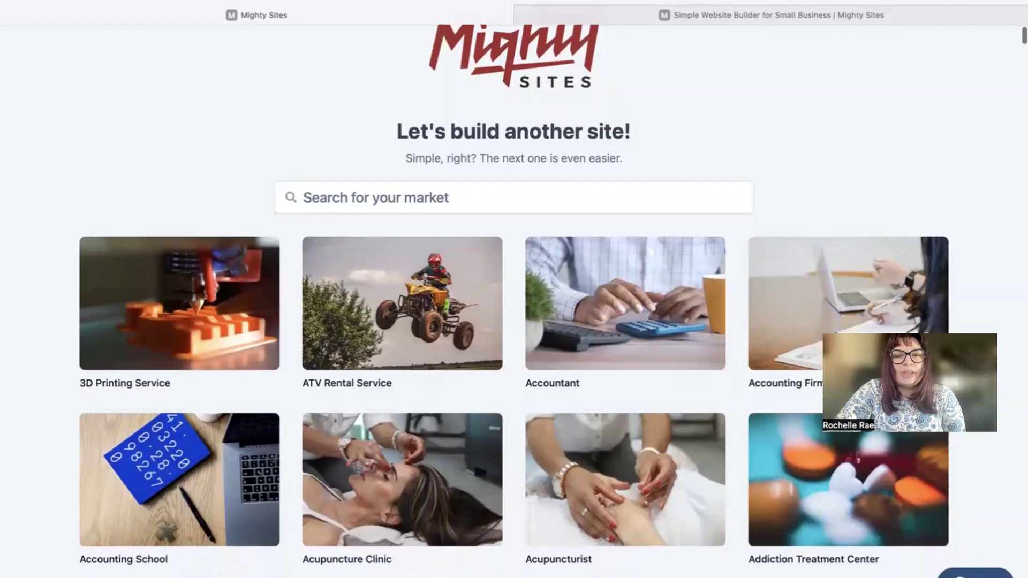
- Search the template gallery for 'handyma' and choose the Handyman site template
{"action": "scroll", "coordinate": [514, 300], "scroll_direction": "down", "scroll_amount": 5}
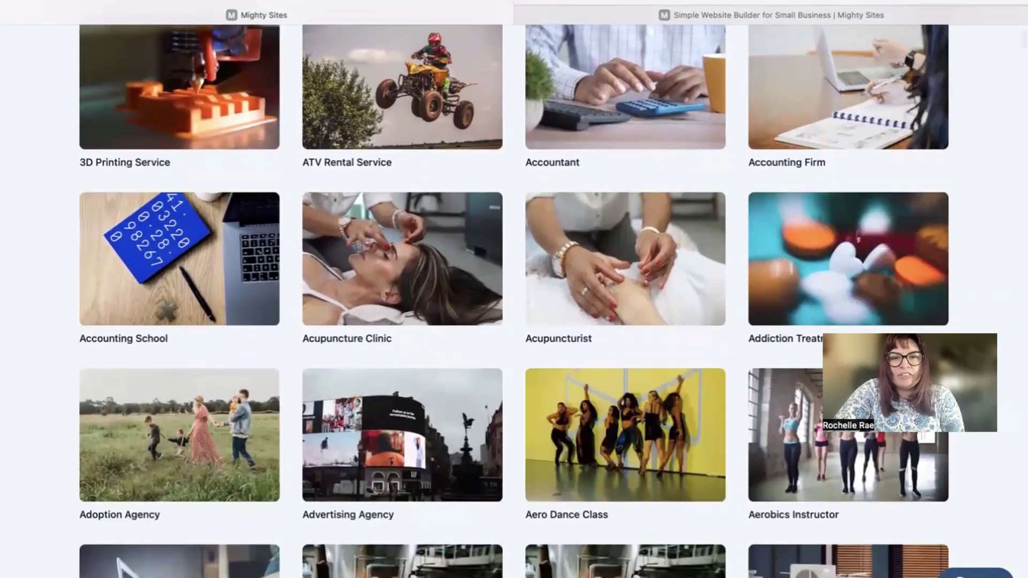
{"action": "scroll", "coordinate": [241, 181], "scroll_direction": "down", "scroll_amount": 3}
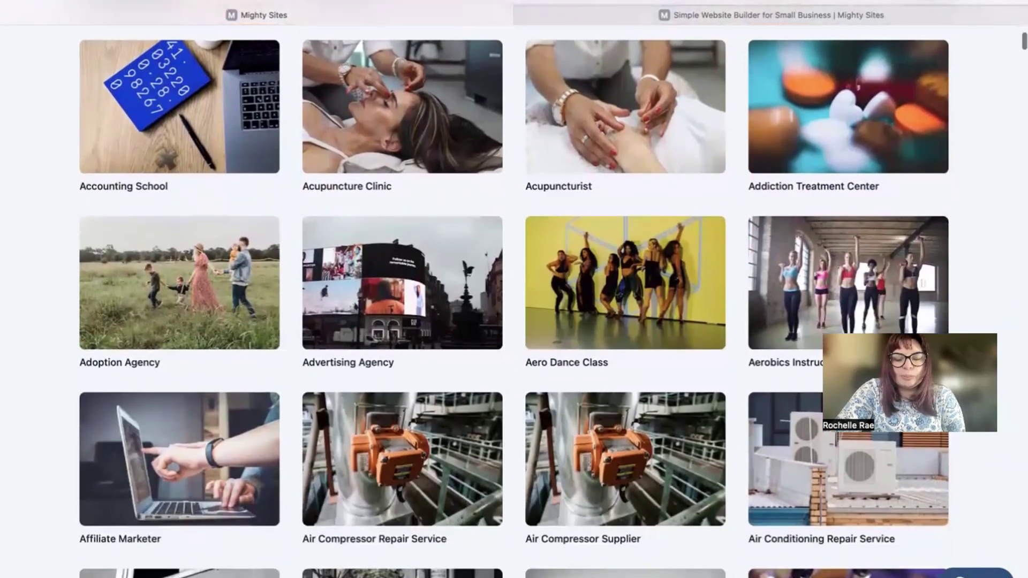
{"action": "scroll", "coordinate": [241, 181], "scroll_direction": "up", "scroll_amount": 8}
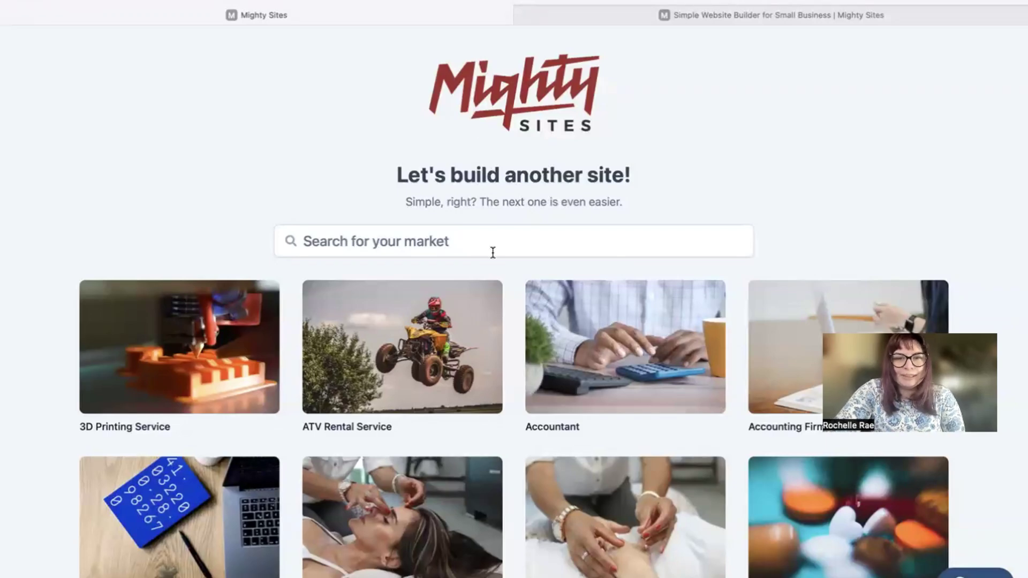
{"action": "left_click", "coordinate": [471, 252]}
{"action": "type", "text": "handyman"}
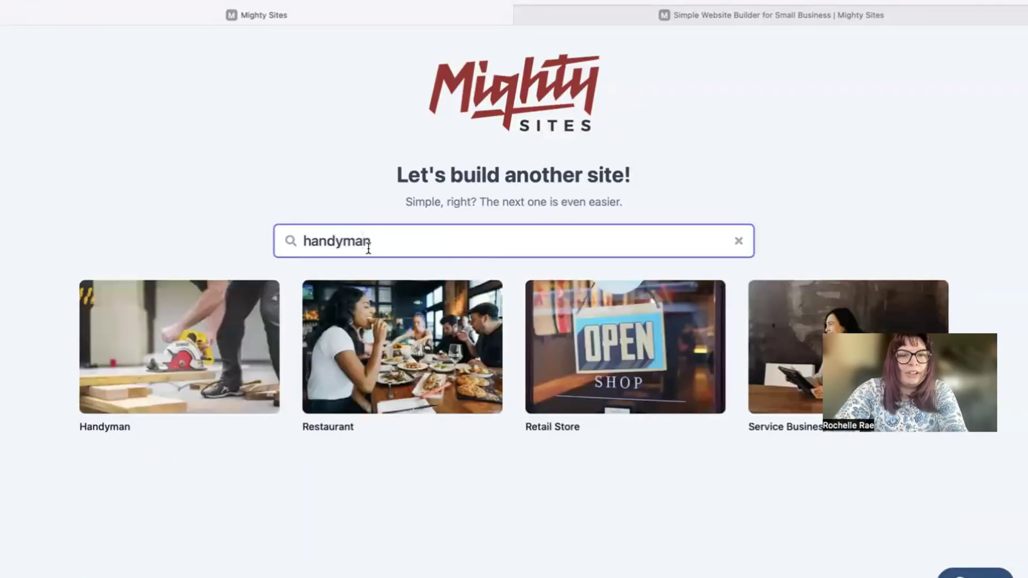
{"action": "left_click", "coordinate": [188, 366]}
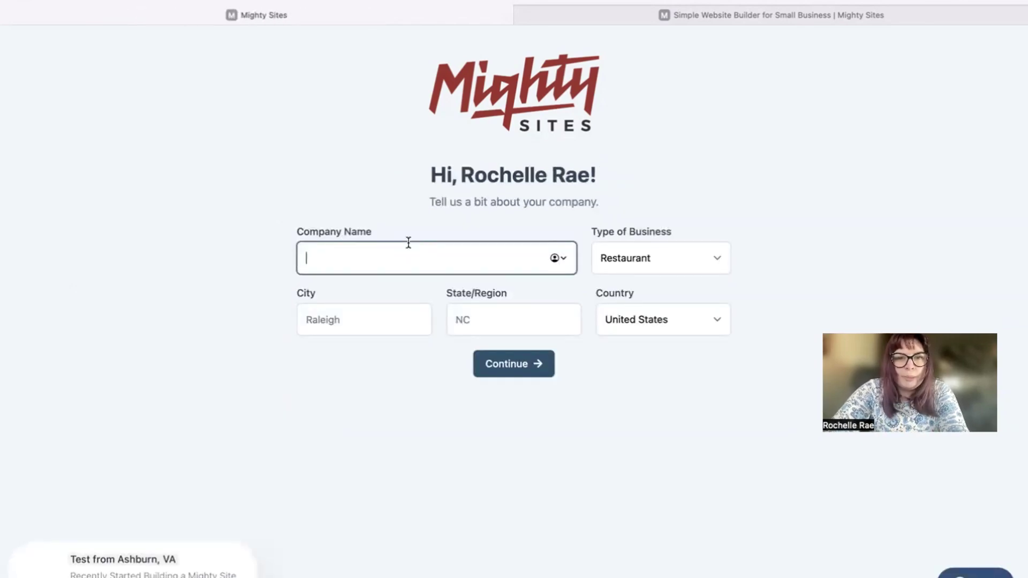
- Enter company RepairHub, city Denver, state Colorado, business type Service, and submit
{"action": "type", "text": "RepairHub"}
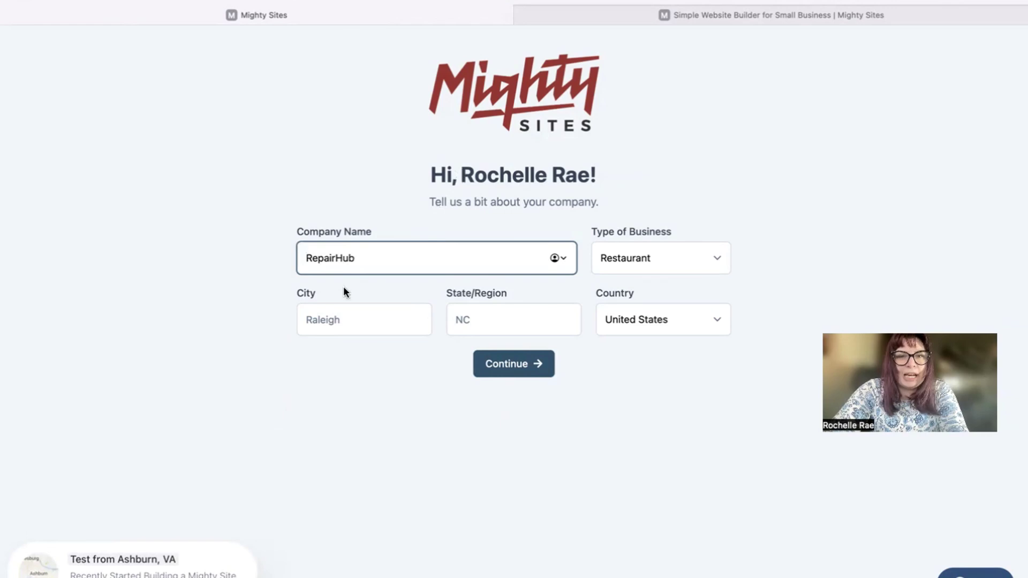
{"action": "left_click", "coordinate": [345, 320]}
{"action": "type", "text": "Denver"}
{"action": "left_click", "coordinate": [521, 320]}
{"action": "type", "text": "Colorado"}
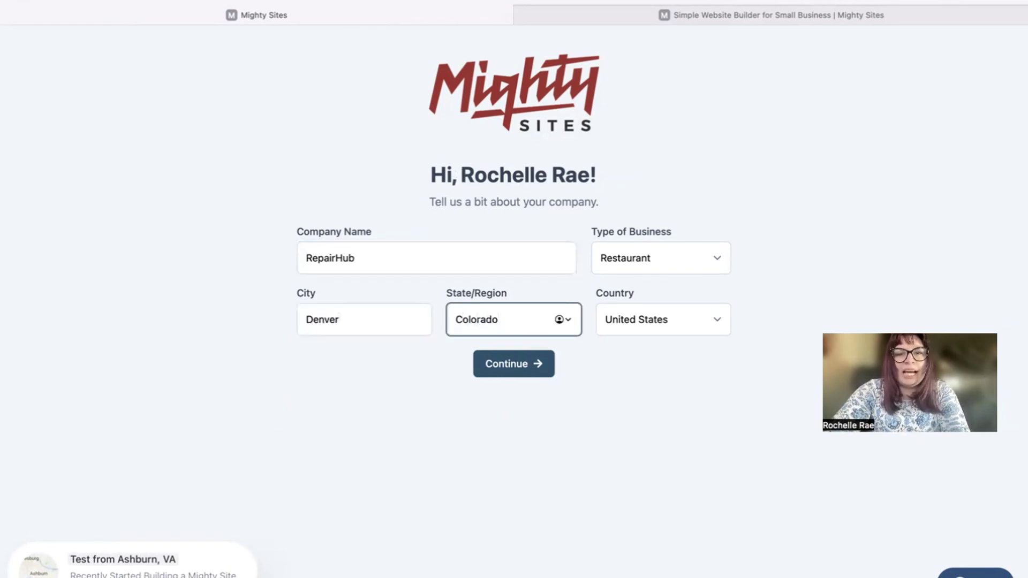
{"action": "left_click", "coordinate": [656, 252]}
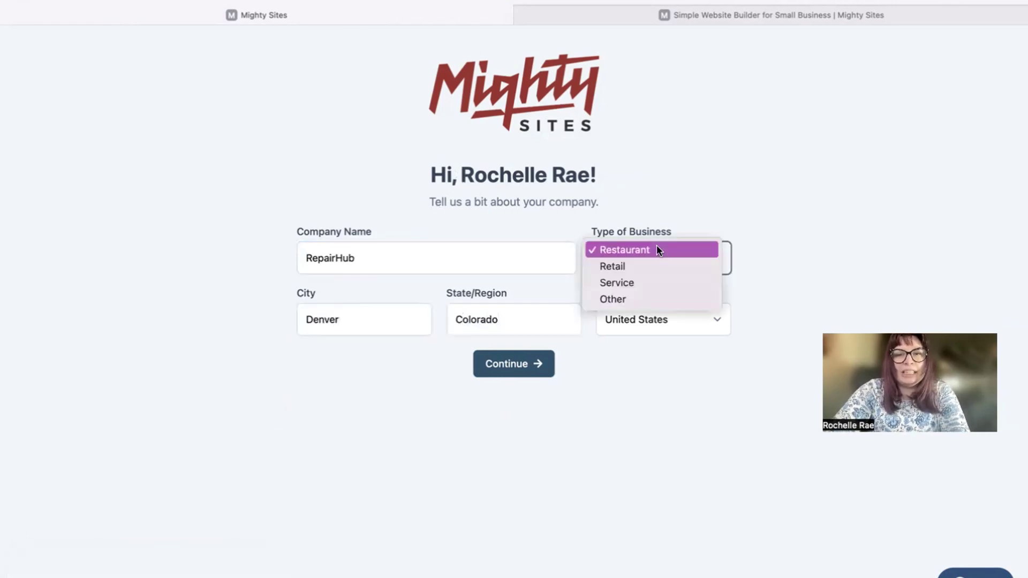
{"action": "left_click", "coordinate": [660, 275]}
{"action": "left_click", "coordinate": [517, 376]}
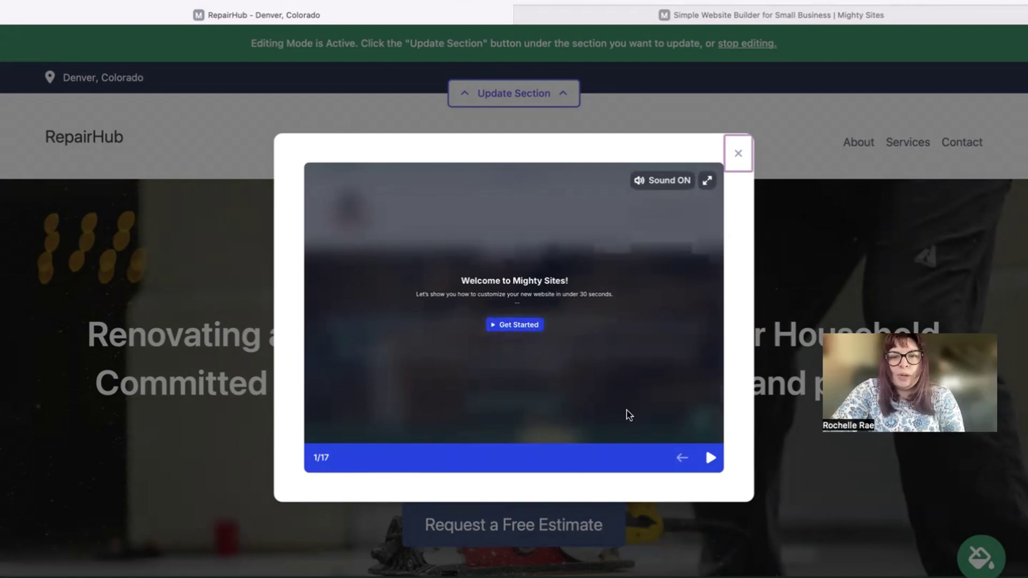
- Advance through all seven welcome tutorial slides, then close the tutorial
{"action": "left_click", "coordinate": [707, 459]}
{"action": "left_click", "coordinate": [709, 459]}
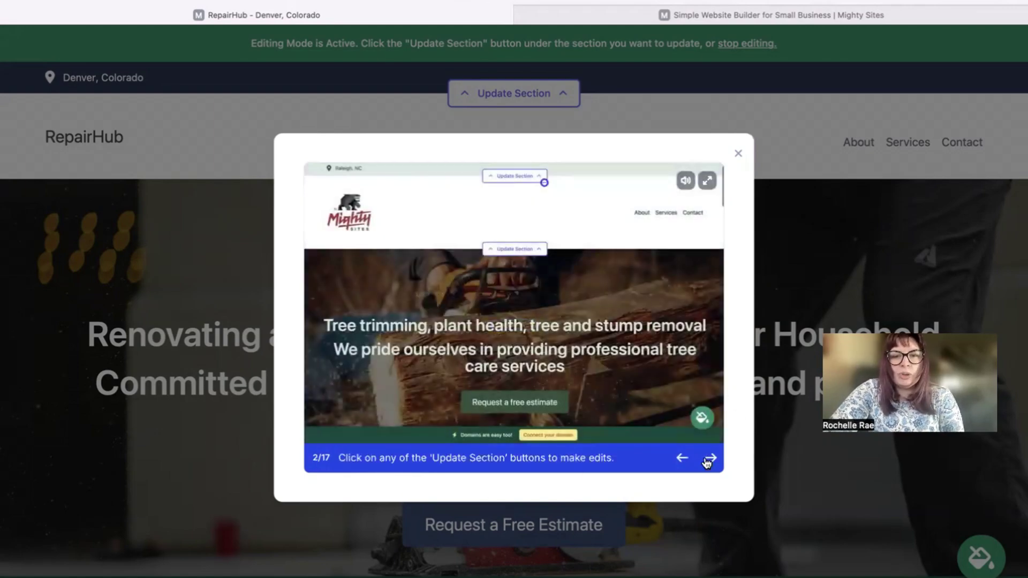
{"action": "left_click", "coordinate": [708, 459]}
{"action": "left_click", "coordinate": [708, 459]}
{"action": "left_click", "coordinate": [708, 459]}
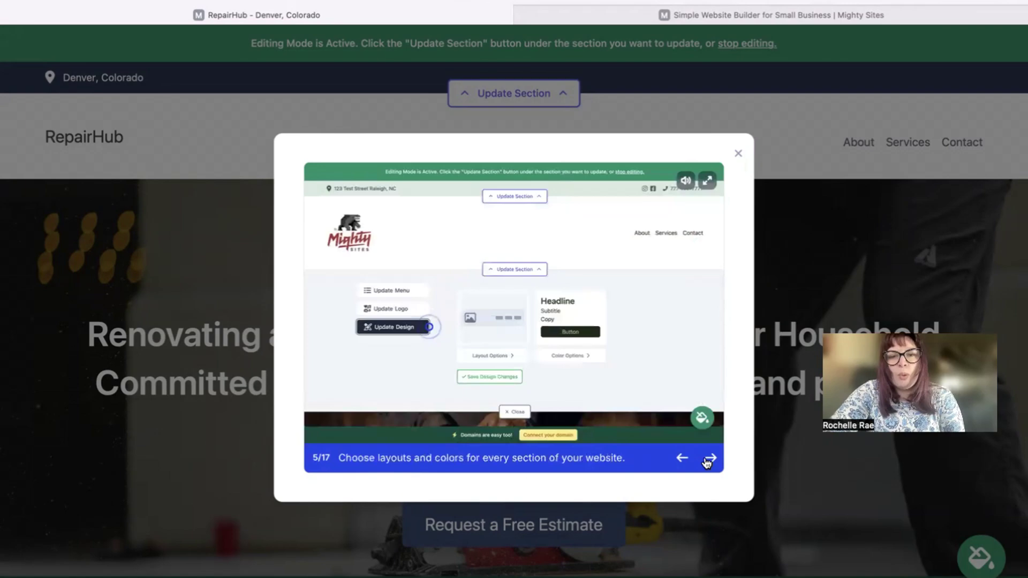
{"action": "left_click", "coordinate": [708, 459]}
{"action": "left_click", "coordinate": [708, 459]}
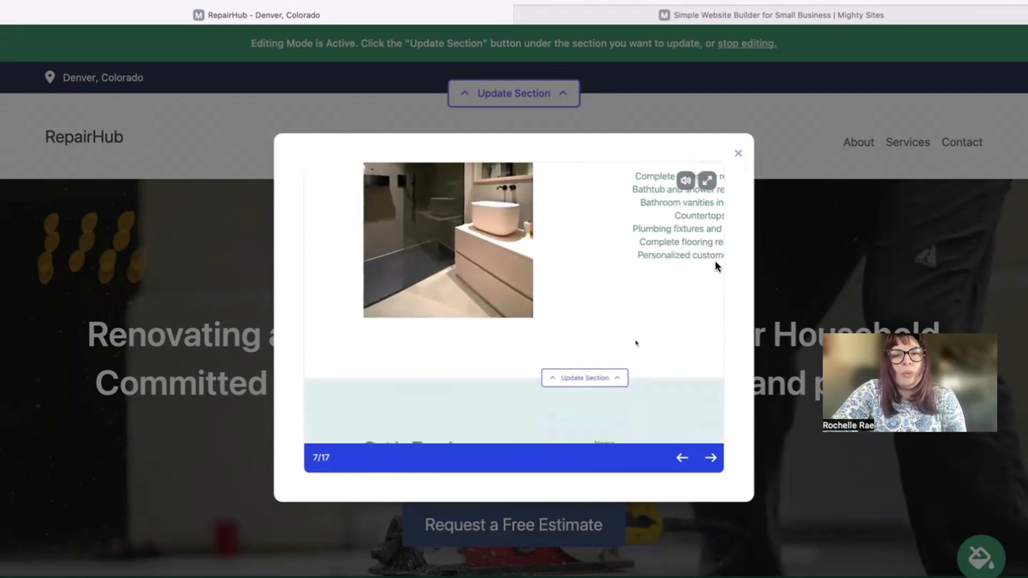
{"action": "left_click", "coordinate": [739, 153]}
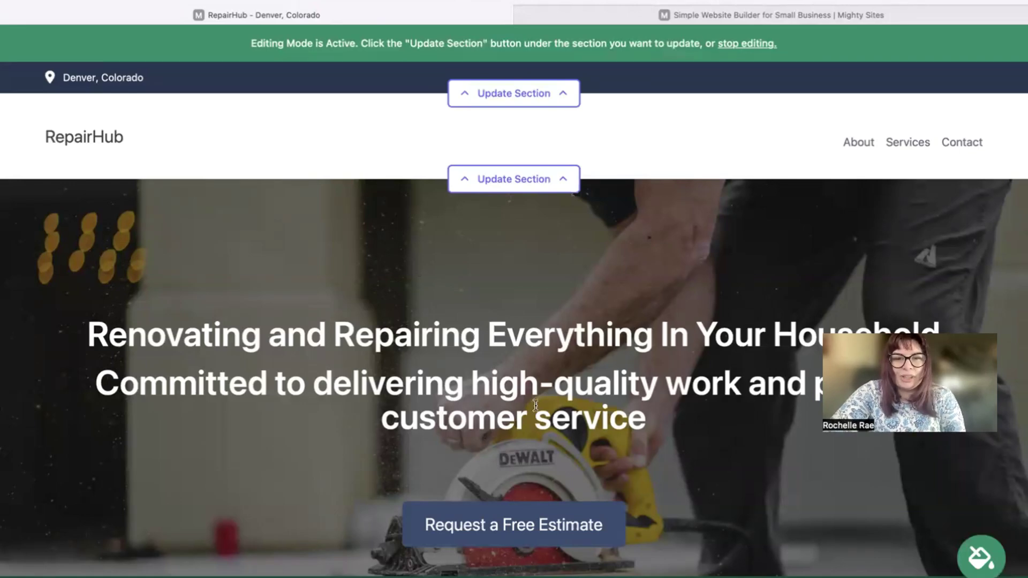
{"action": "scroll", "coordinate": [517, 283], "scroll_direction": "down", "scroll_amount": 1}
{"action": "scroll", "coordinate": [55, 121], "scroll_direction": "down", "scroll_amount": 3}
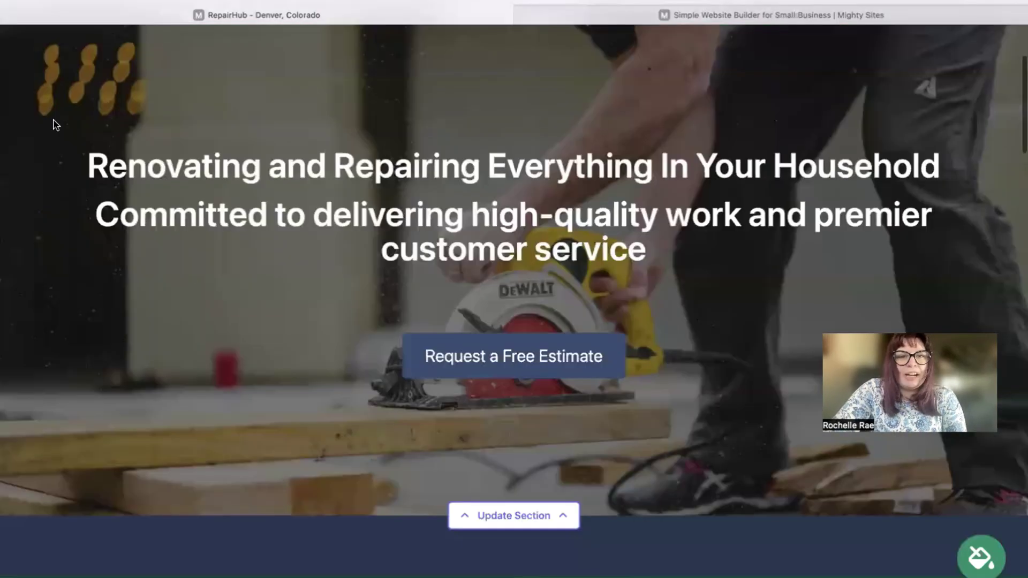
{"action": "left_click_drag", "start_coordinate": [53, 126], "coordinate": [740, 247]}
{"action": "left_click", "coordinate": [537, 131]}
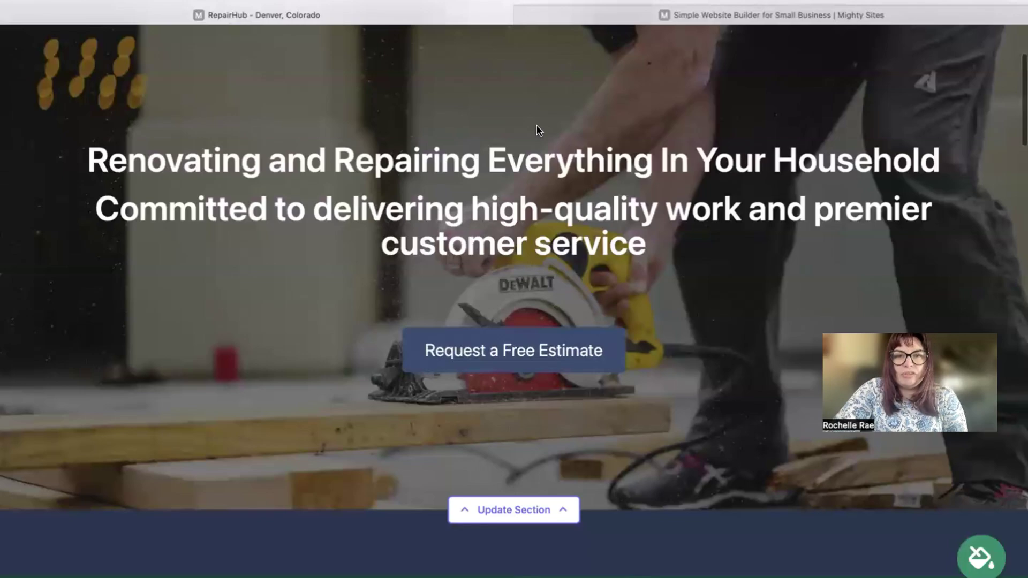
{"action": "scroll", "coordinate": [537, 131], "scroll_direction": "down", "scroll_amount": 4}
{"action": "scroll", "coordinate": [538, 130], "scroll_direction": "down", "scroll_amount": 13}
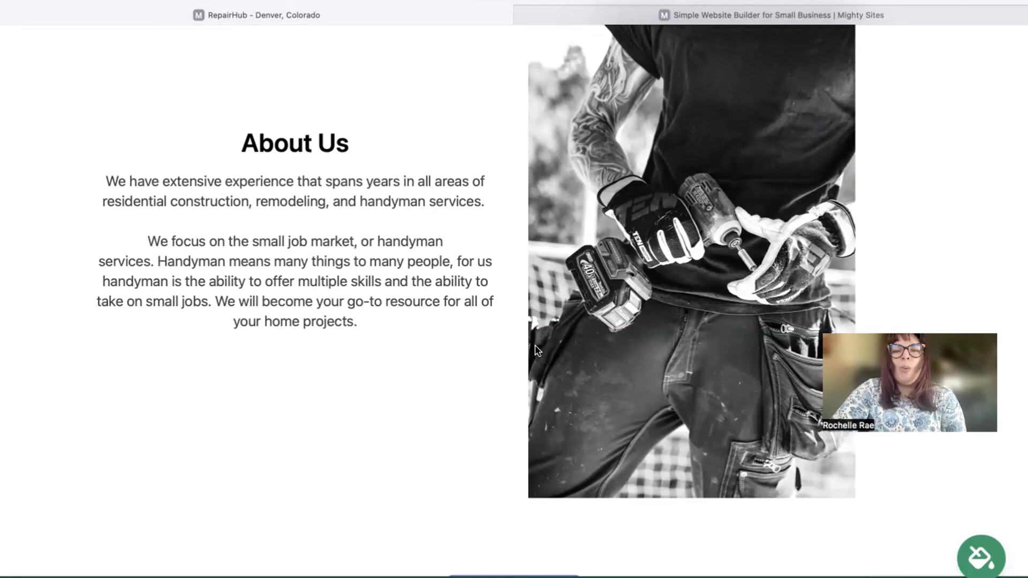
{"action": "scroll", "coordinate": [538, 350], "scroll_direction": "down", "scroll_amount": 2}
{"action": "scroll", "coordinate": [514, 300], "scroll_direction": "down", "scroll_amount": 5}
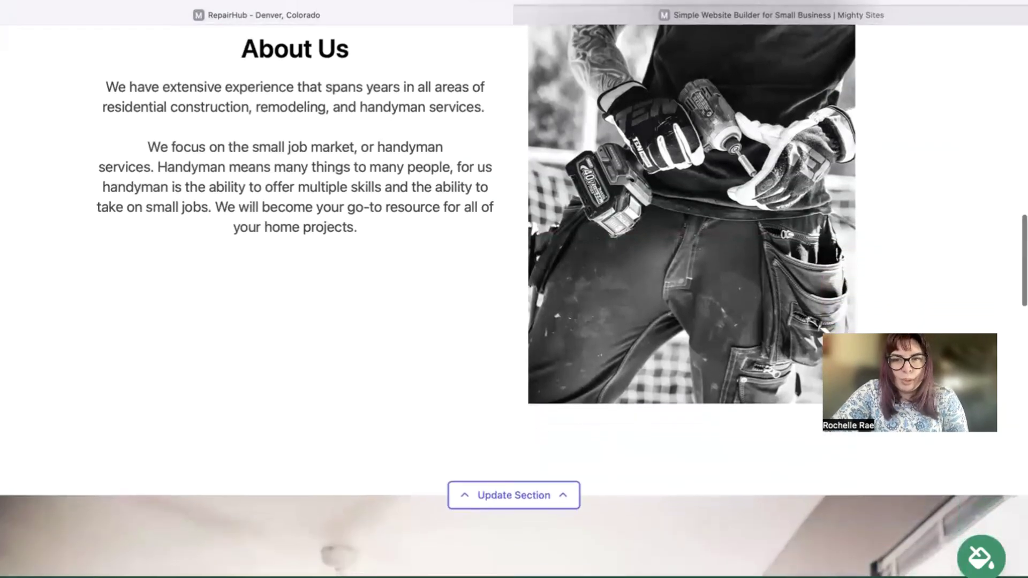
{"action": "scroll", "coordinate": [514, 300], "scroll_direction": "down", "scroll_amount": 10}
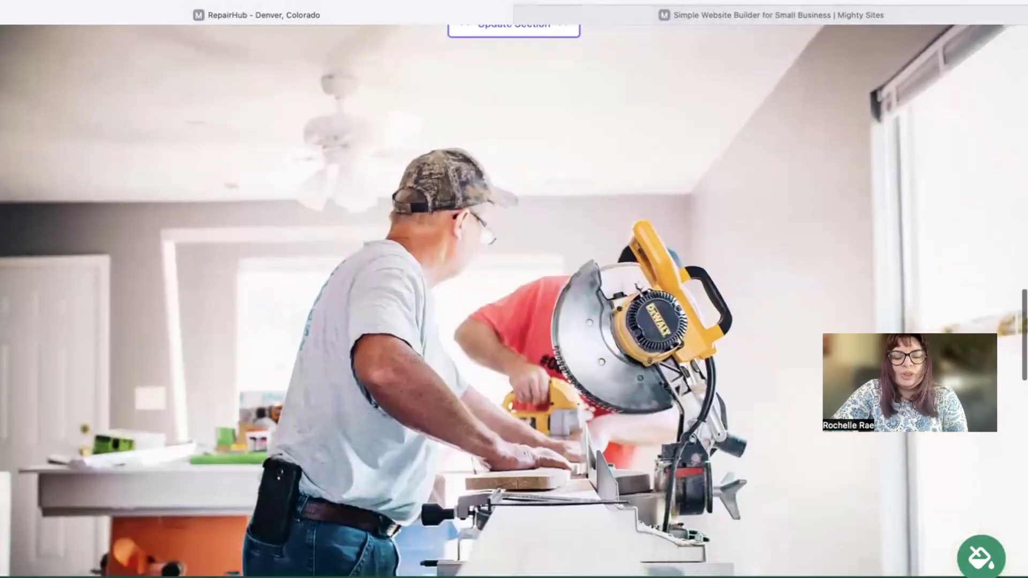
{"action": "scroll", "coordinate": [514, 300], "scroll_direction": "down", "scroll_amount": 10}
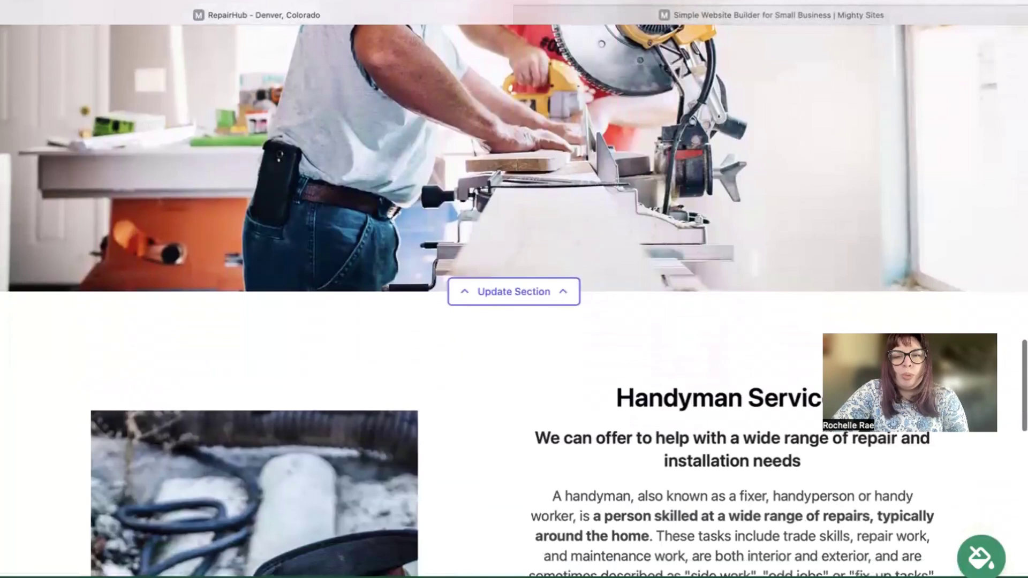
{"action": "scroll", "coordinate": [514, 300], "scroll_direction": "down", "scroll_amount": 5}
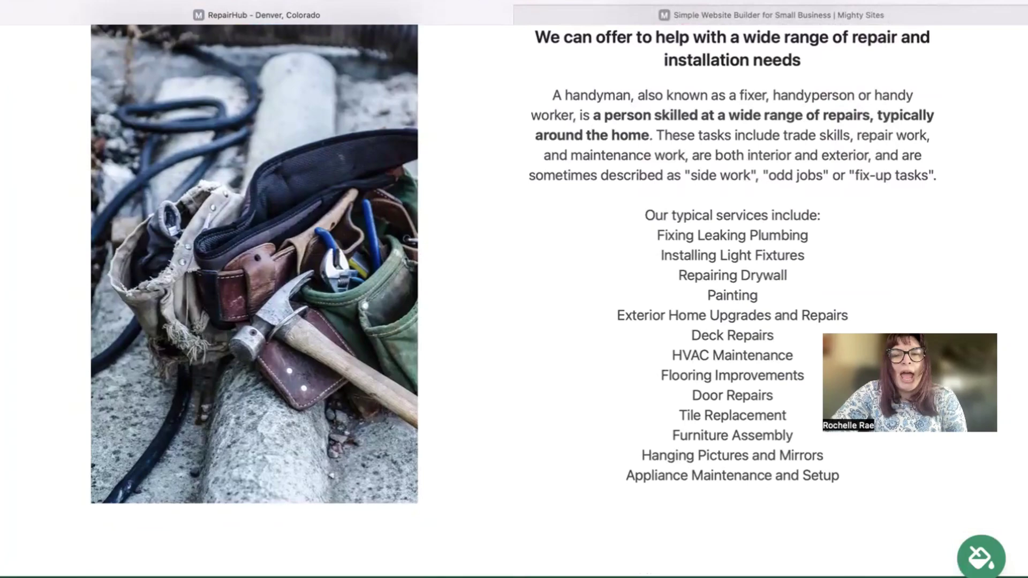
{"action": "scroll", "coordinate": [514, 299], "scroll_direction": "down", "scroll_amount": 4}
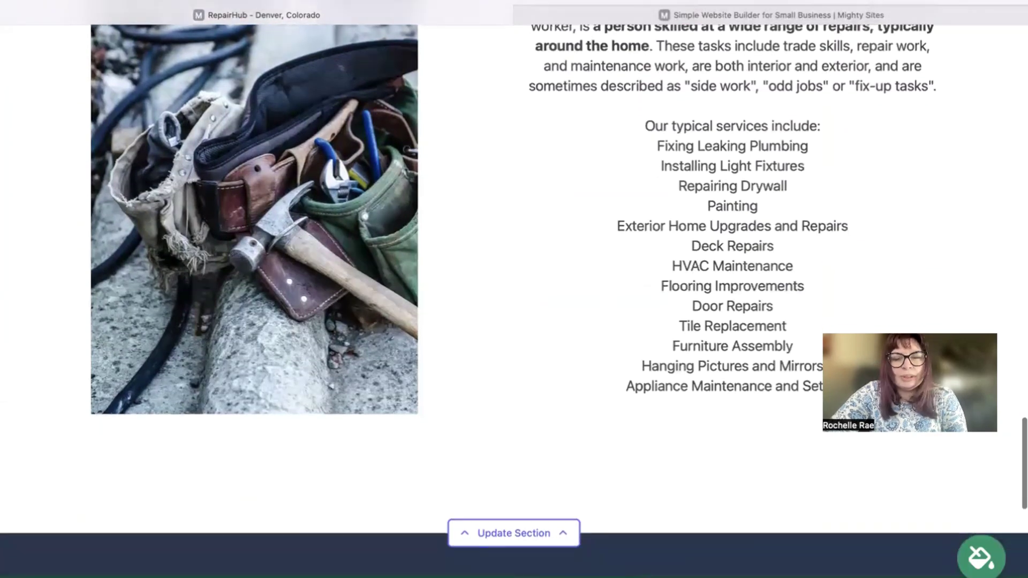
{"action": "scroll", "coordinate": [515, 300], "scroll_direction": "down", "scroll_amount": 3}
{"action": "scroll", "coordinate": [514, 300], "scroll_direction": "up", "scroll_amount": 2}
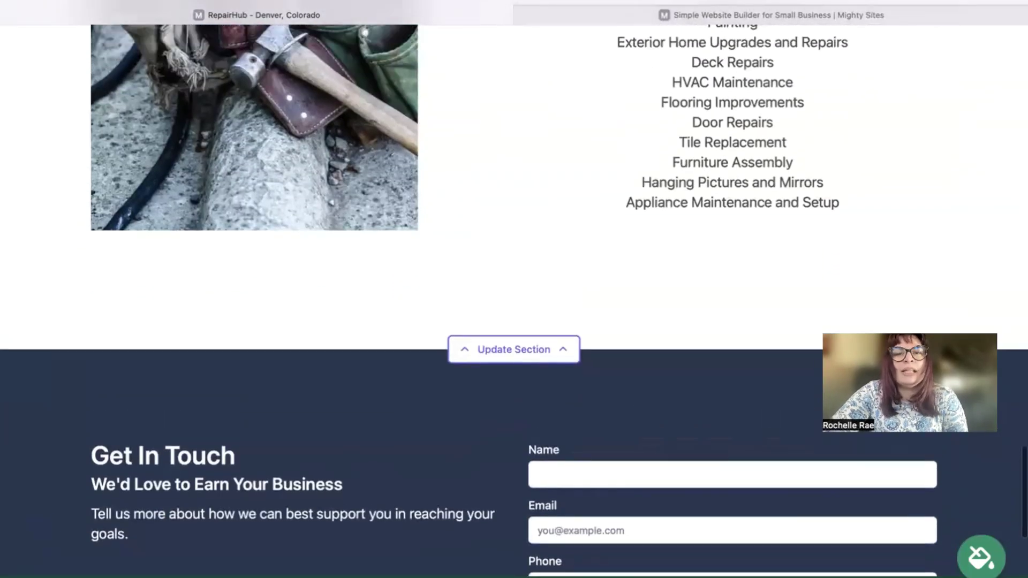
{"action": "scroll", "coordinate": [514, 299], "scroll_direction": "up", "scroll_amount": 6}
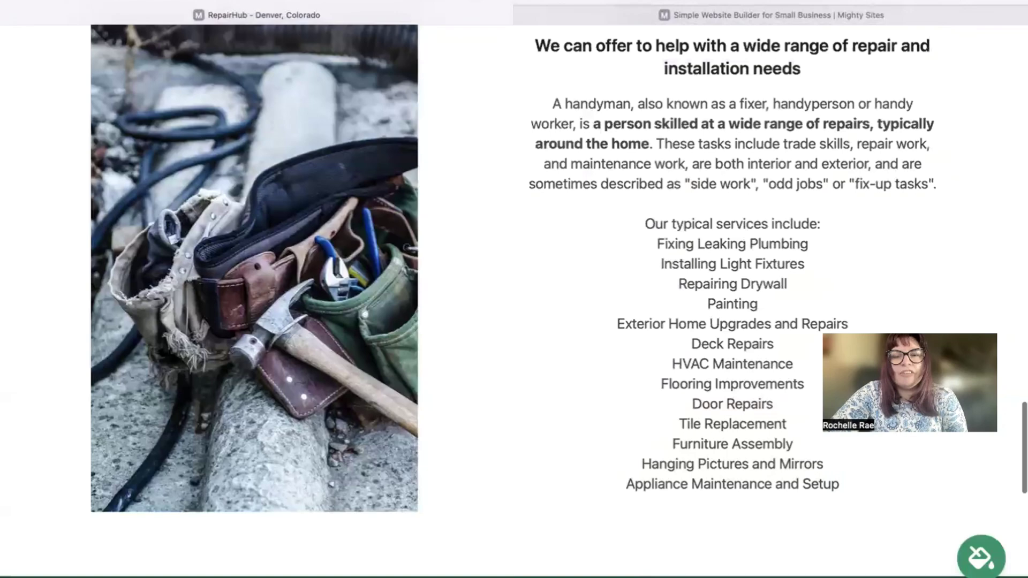
{"action": "scroll", "coordinate": [514, 300], "scroll_direction": "up", "scroll_amount": 1}
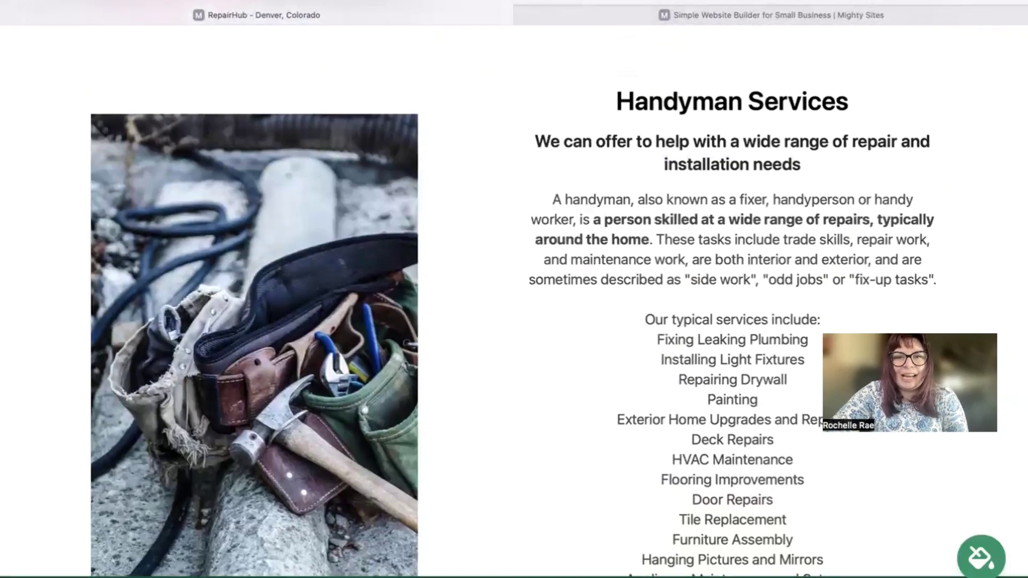
{"action": "scroll", "coordinate": [514, 300], "scroll_direction": "down", "scroll_amount": 3}
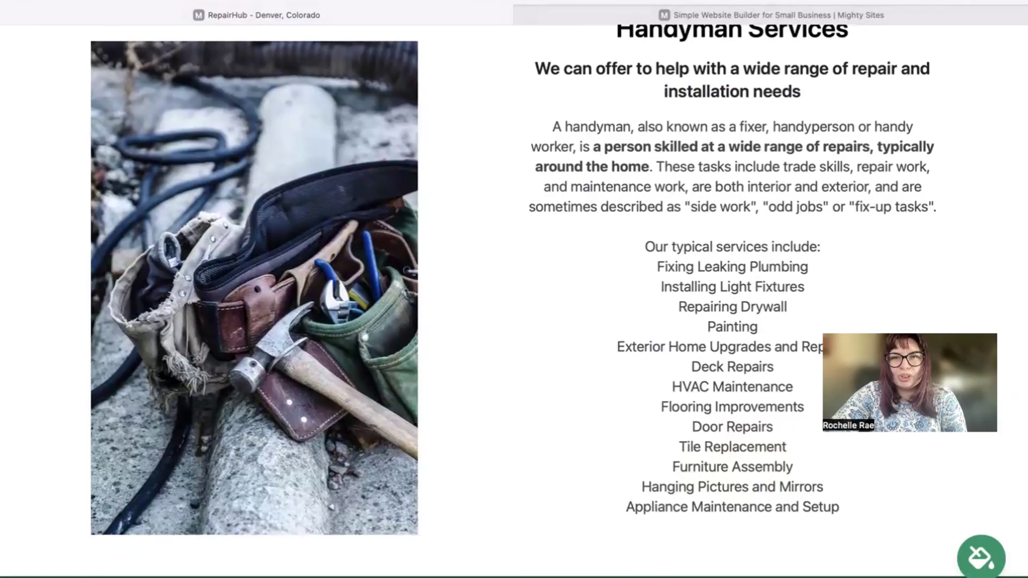
{"action": "scroll", "coordinate": [514, 300], "scroll_direction": "up", "scroll_amount": 15}
{"action": "scroll", "coordinate": [534, 145], "scroll_direction": "up", "scroll_amount": 15}
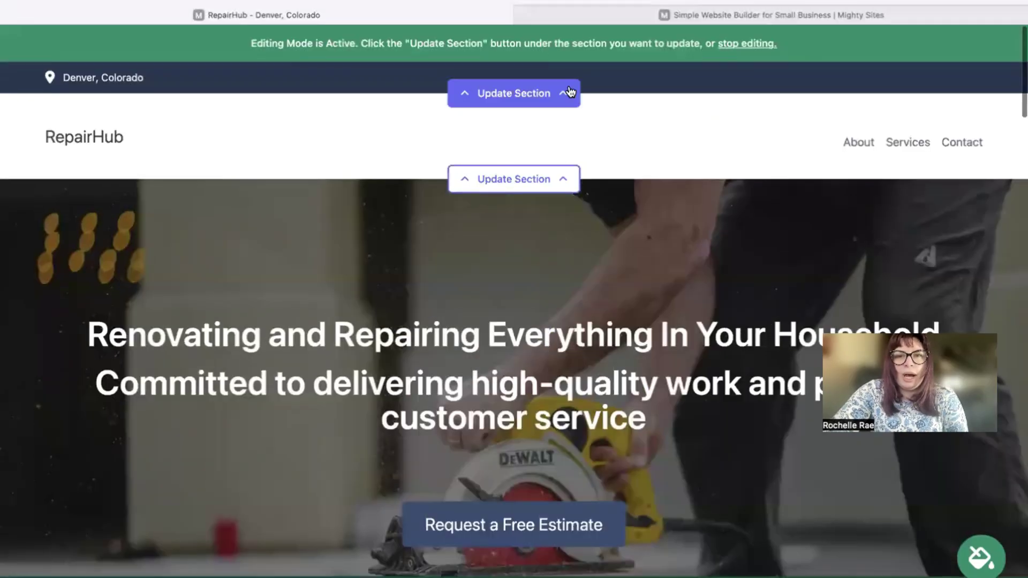
- Enter the business e-mail, set it to show on the site, and add the phone number
{"action": "left_click", "coordinate": [535, 94]}
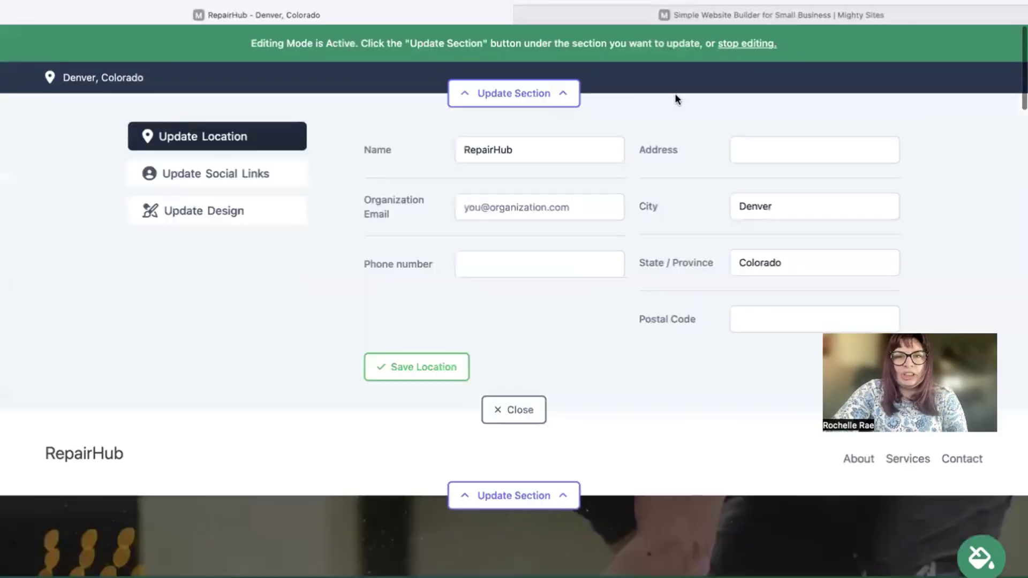
{"action": "left_click", "coordinate": [570, 214]}
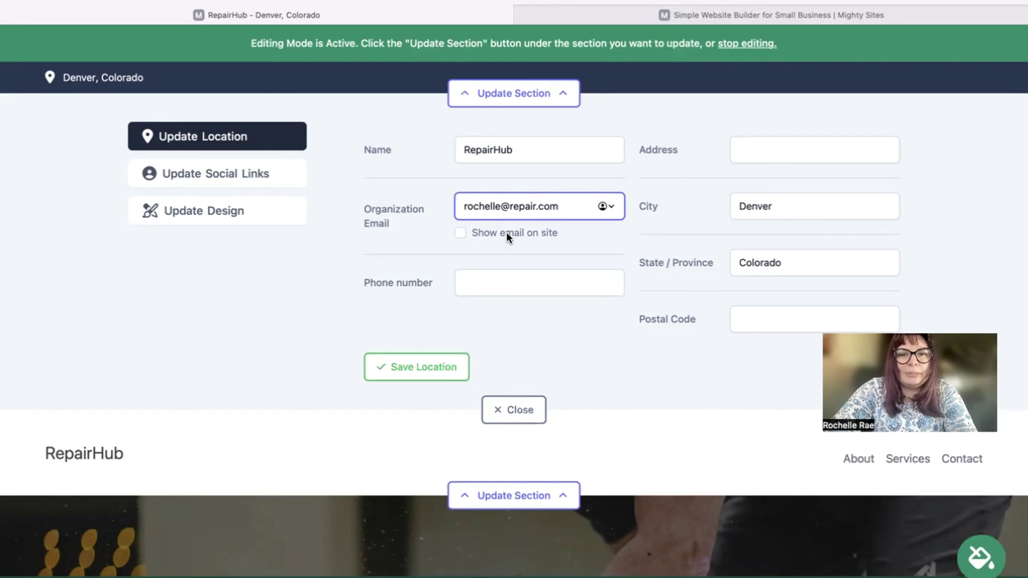
{"action": "left_click", "coordinate": [462, 233]}
{"action": "left_click", "coordinate": [533, 279]}
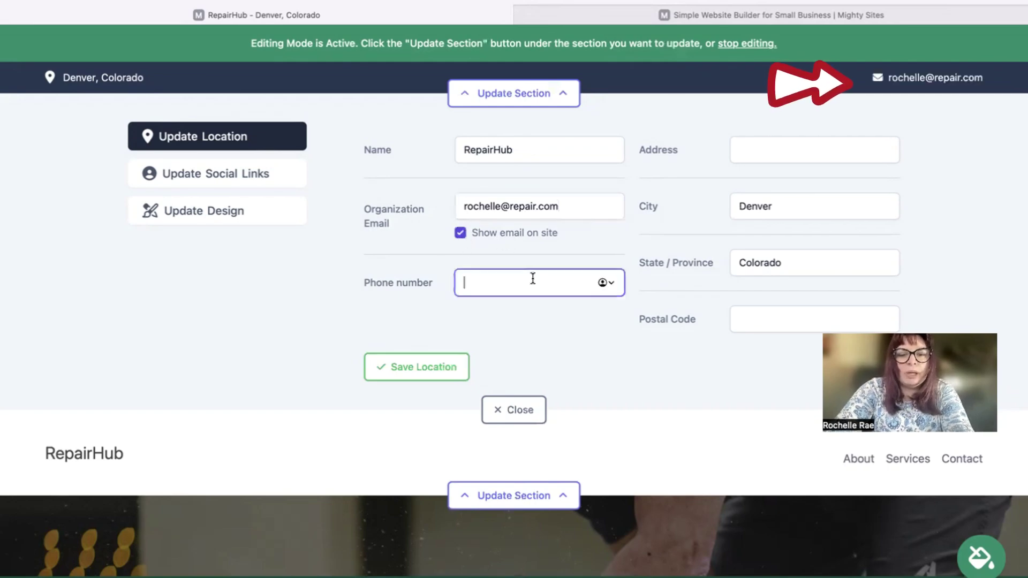
{"action": "type", "text": "474-39393"}
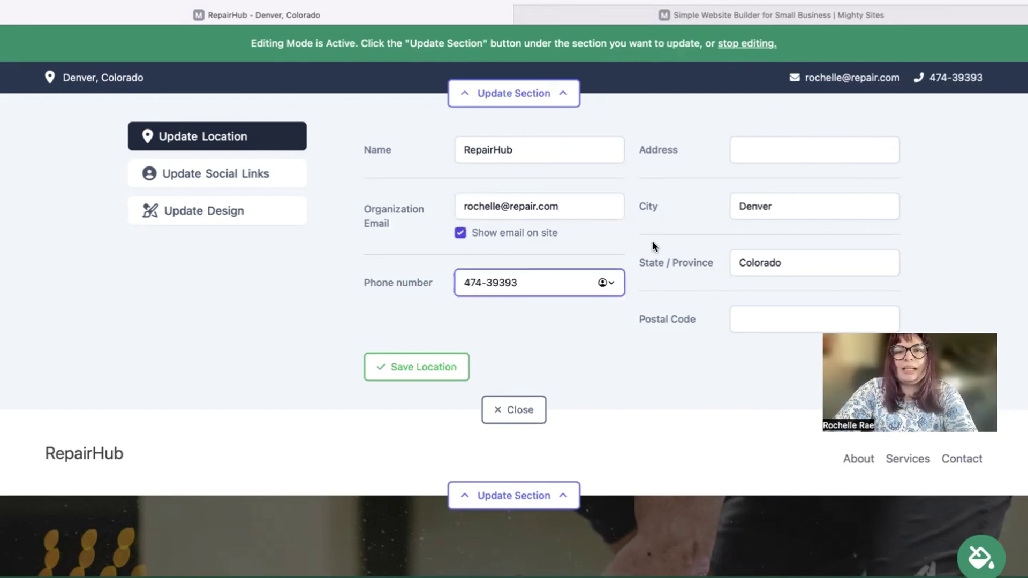
- Fill in the street address and postal code, then save the location details
{"action": "left_click", "coordinate": [796, 146]}
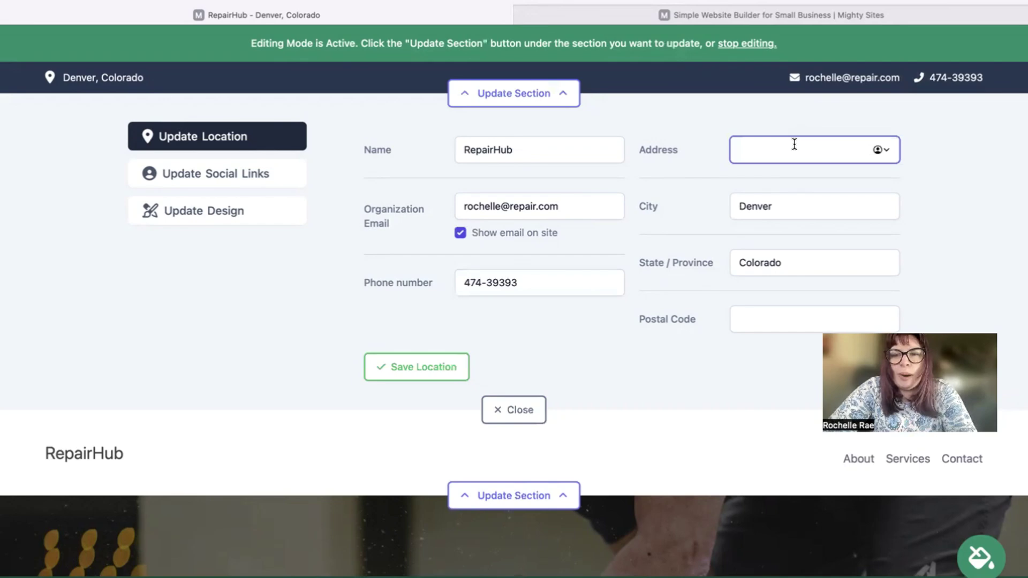
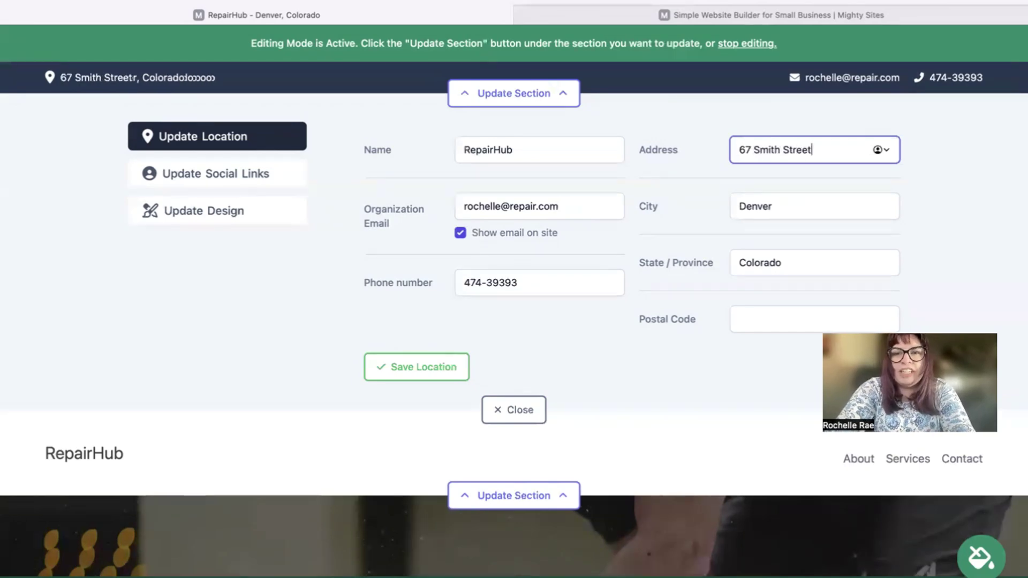
{"action": "left_click", "coordinate": [755, 311]}
{"action": "type", "text": "494943"}
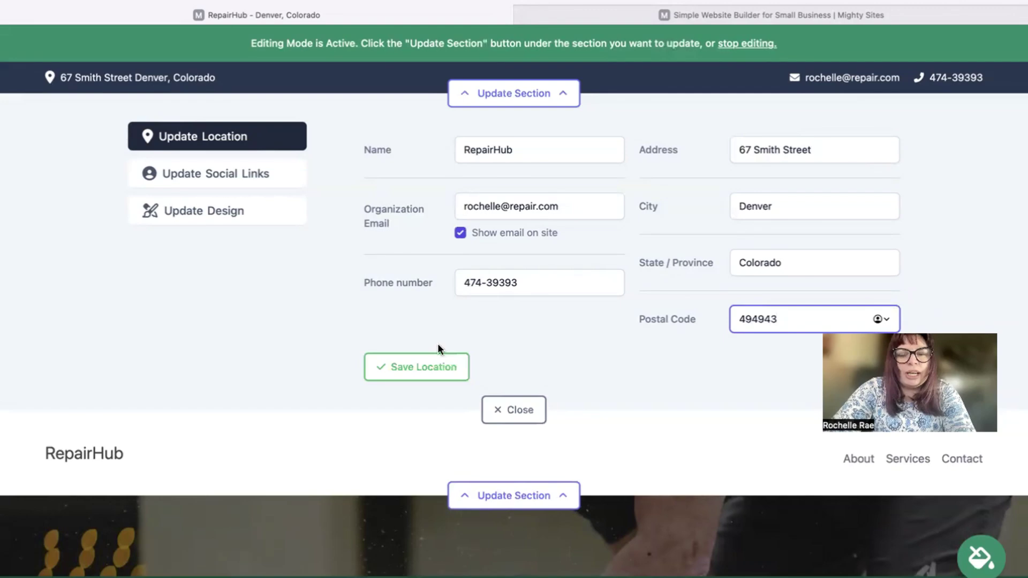
{"action": "left_click", "coordinate": [424, 367]}
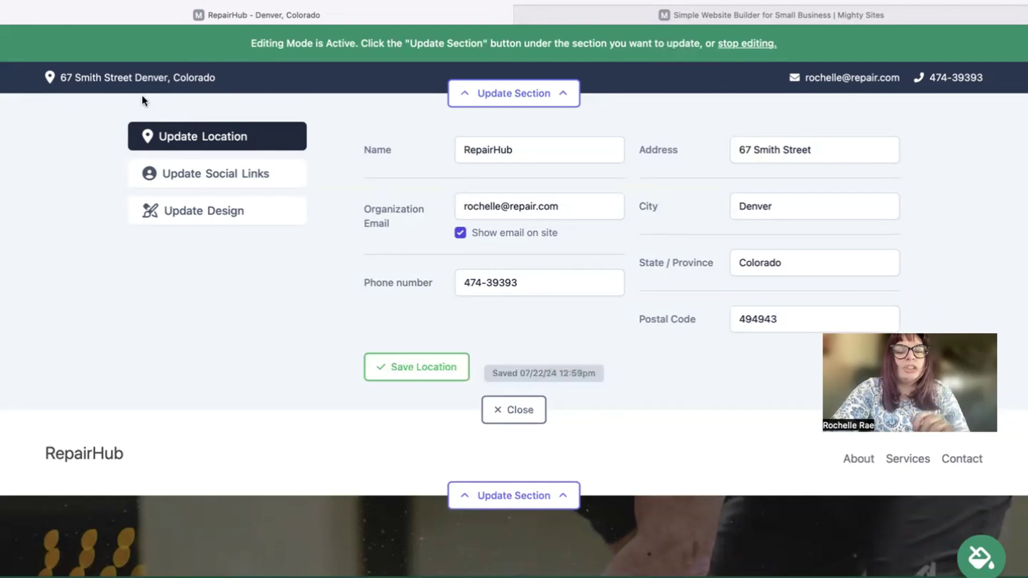
- Check the social links editor's Instagram field and close it without changes
{"action": "left_click", "coordinate": [215, 174]}
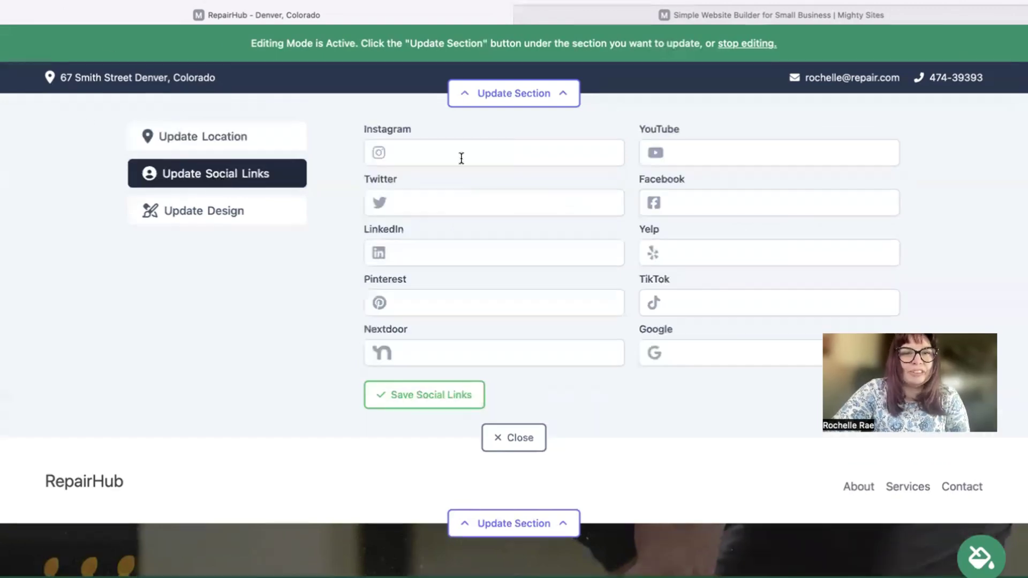
{"action": "left_click", "coordinate": [495, 155]}
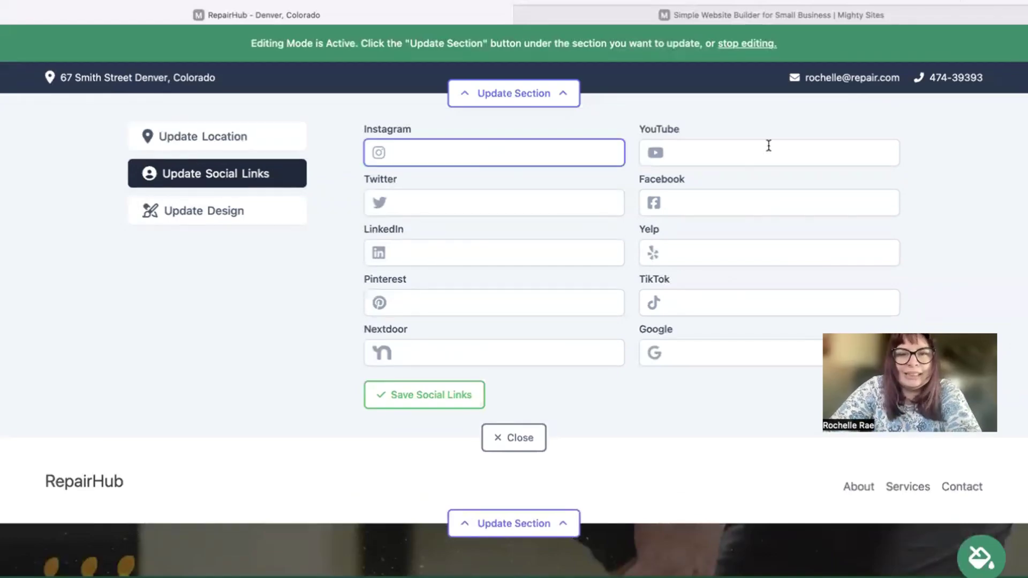
{"action": "left_click", "coordinate": [504, 435]}
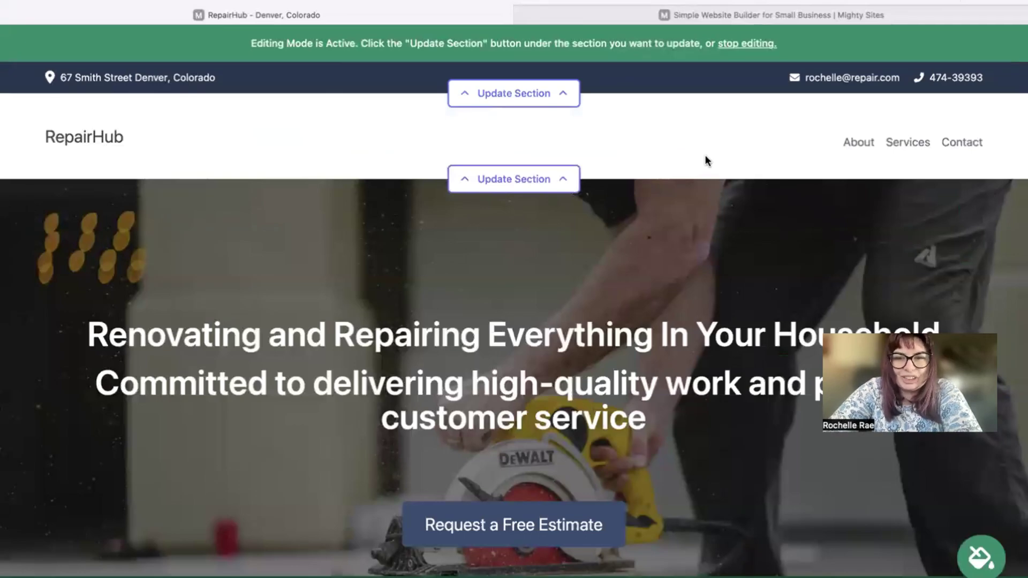
- Upload the Mighty Sites logo PNG from Downloads as the header logo and save it
{"action": "left_click", "coordinate": [563, 173]}
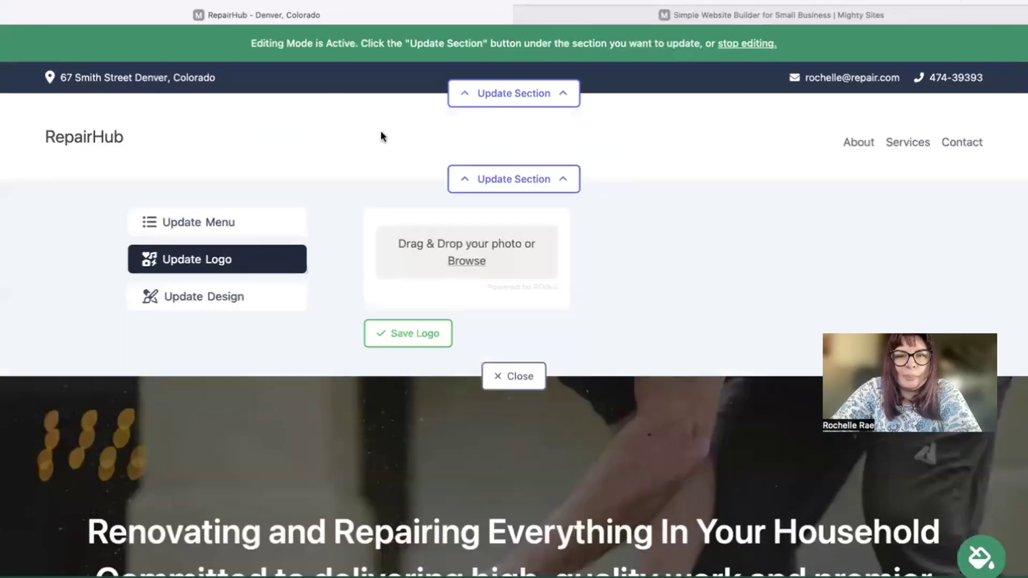
{"action": "left_click", "coordinate": [459, 261]}
{"action": "left_click", "coordinate": [460, 329]}
{"action": "key", "text": "Down"}
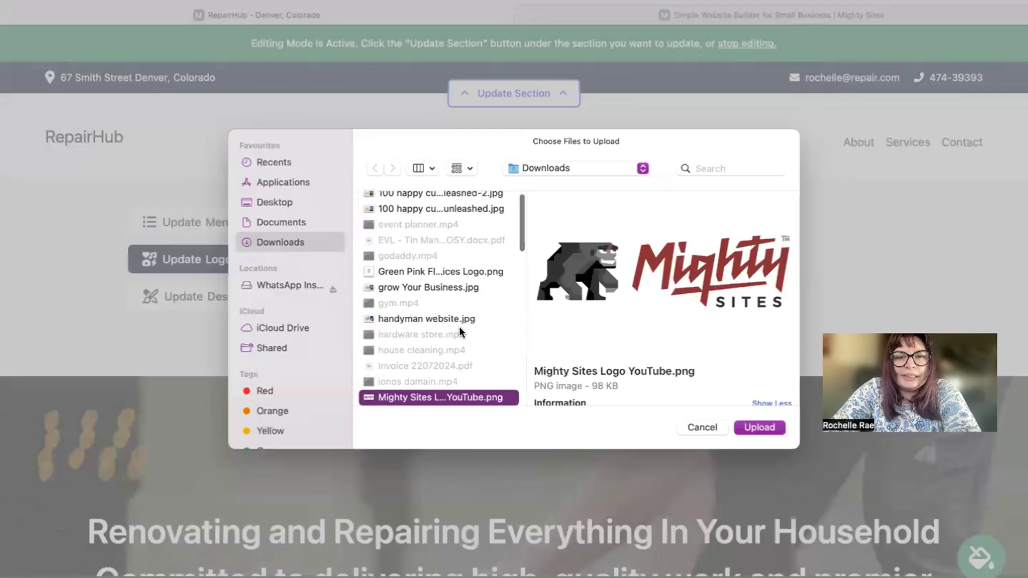
{"action": "key", "text": "Return"}
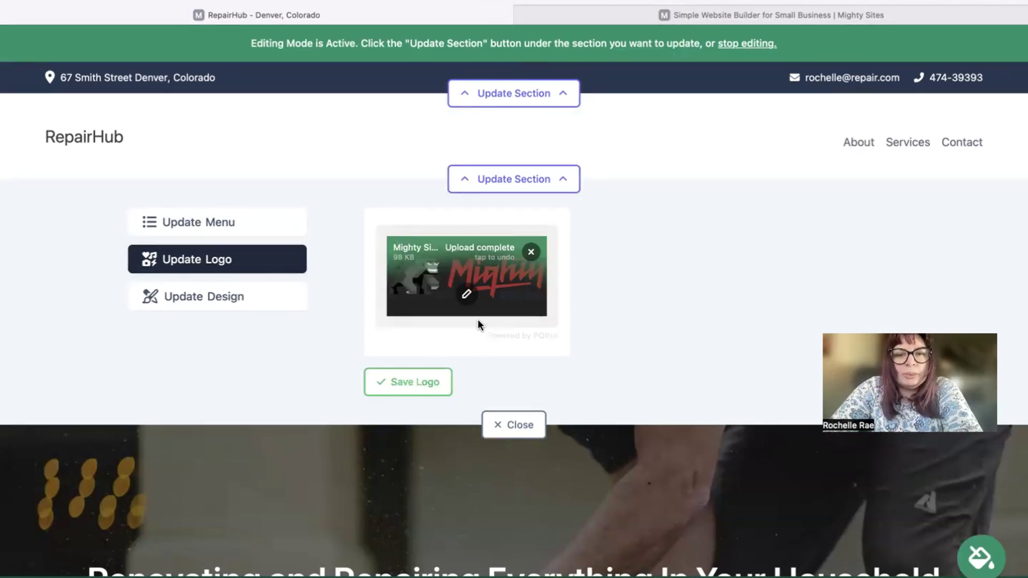
{"action": "left_click", "coordinate": [410, 395]}
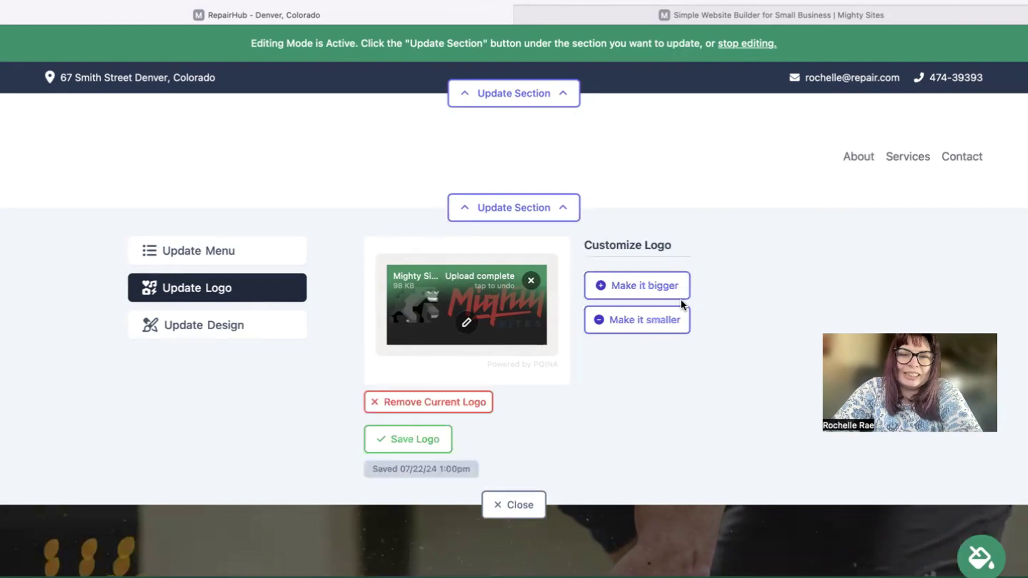
- Enlarge the header logo two steps and close the logo editor
{"action": "left_click", "coordinate": [659, 285]}
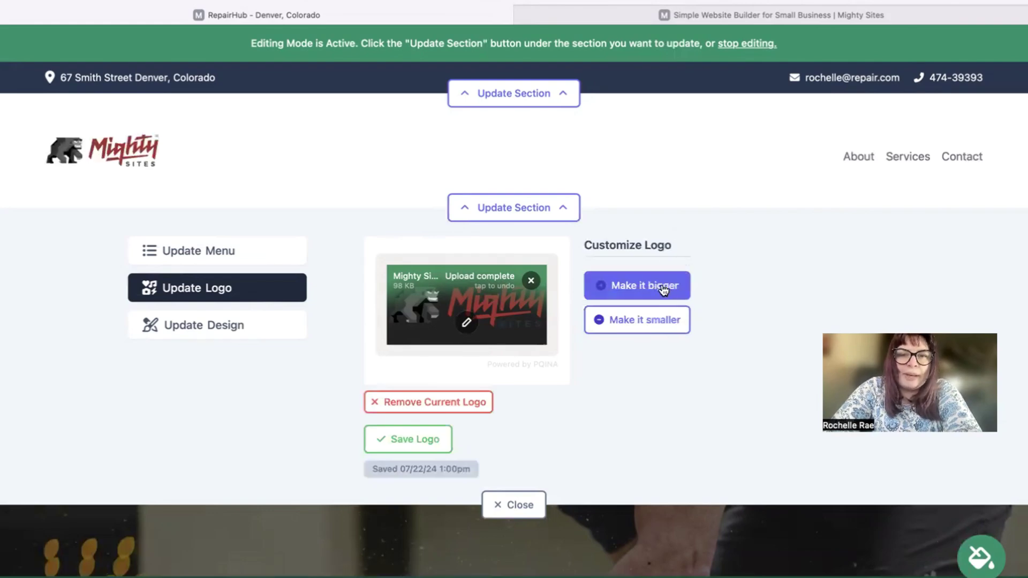
{"action": "left_click", "coordinate": [663, 288]}
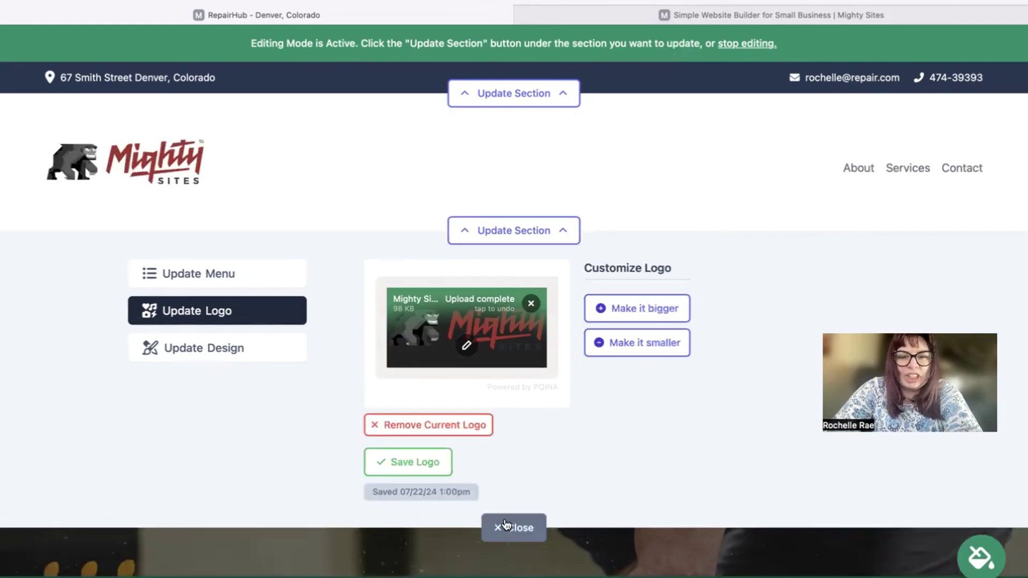
{"action": "left_click", "coordinate": [514, 527]}
{"action": "scroll", "coordinate": [425, 260], "scroll_direction": "down", "scroll_amount": 3}
- Pick the blue colour theme for the services section and save it after browsing more swatches
{"action": "scroll", "coordinate": [515, 300], "scroll_direction": "down", "scroll_amount": 10}
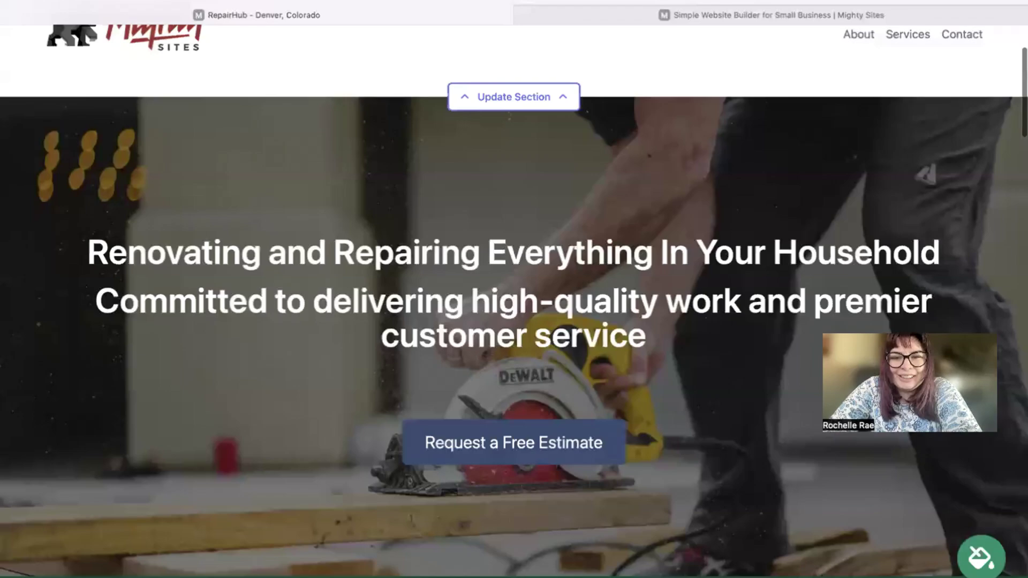
{"action": "scroll", "coordinate": [514, 300], "scroll_direction": "down", "scroll_amount": 5}
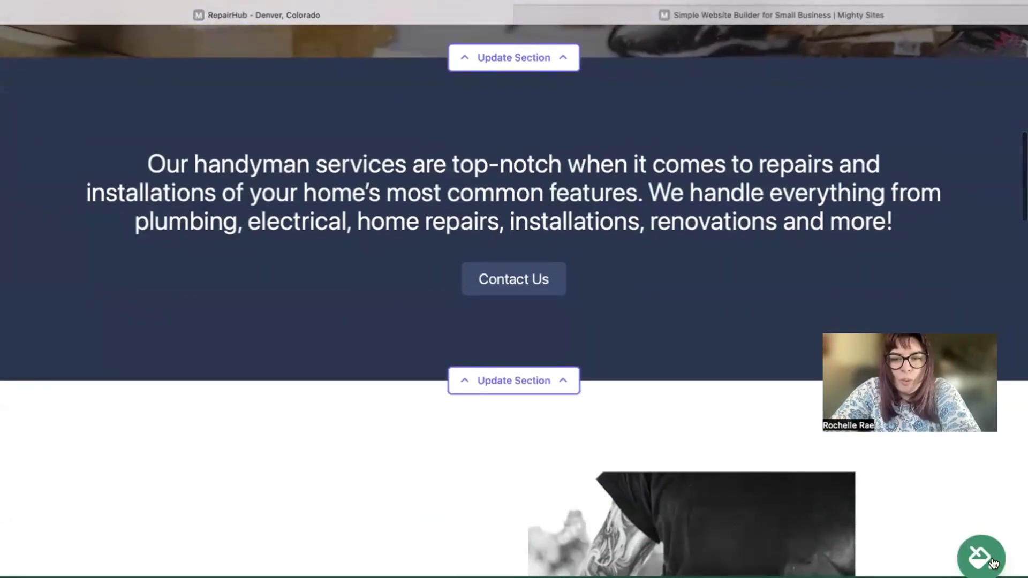
{"action": "left_click", "coordinate": [993, 564]}
{"action": "left_click", "coordinate": [571, 472]}
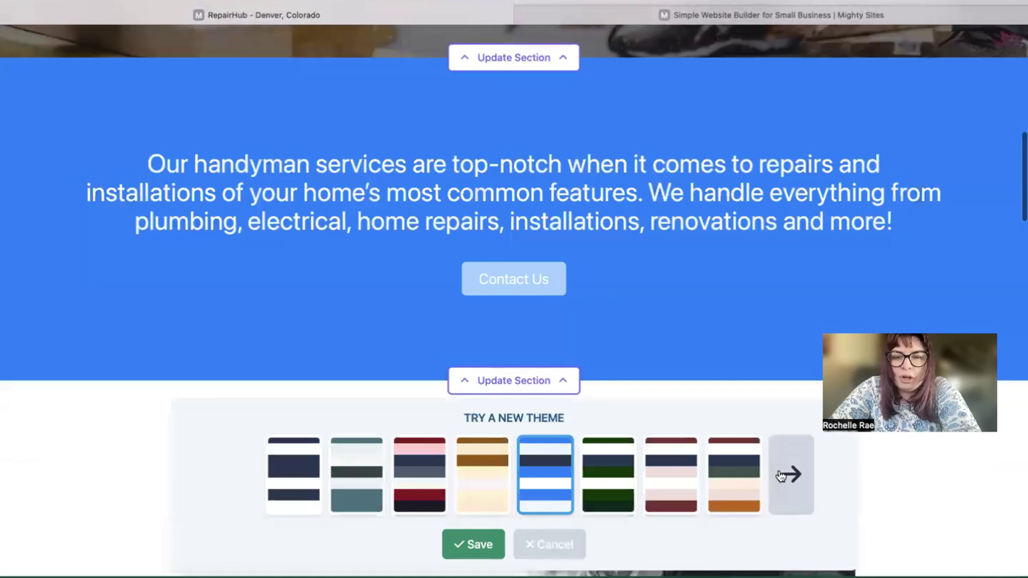
{"action": "left_click", "coordinate": [787, 474]}
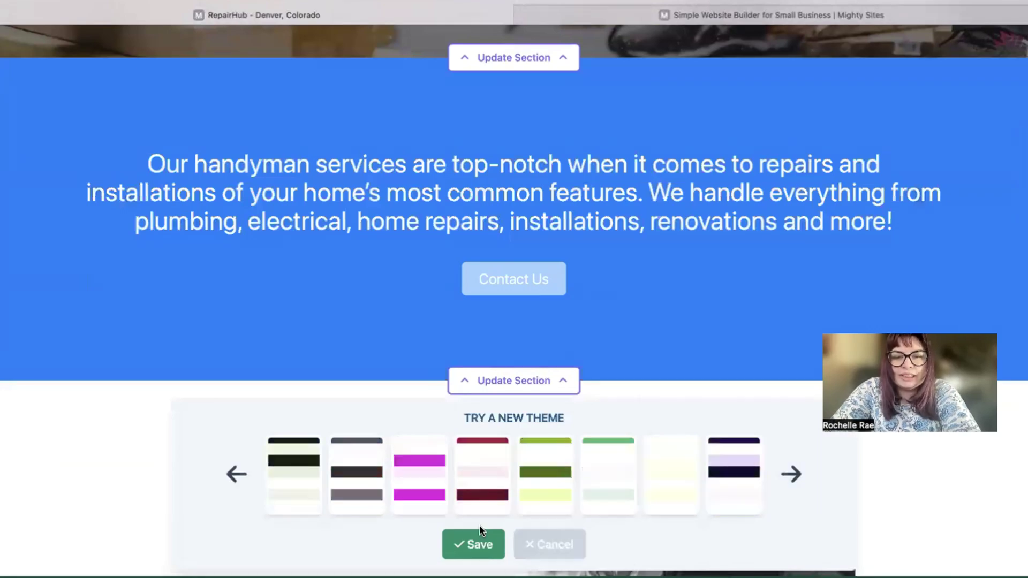
{"action": "left_click", "coordinate": [473, 544]}
{"action": "scroll", "coordinate": [489, 541], "scroll_direction": "up", "scroll_amount": 7}
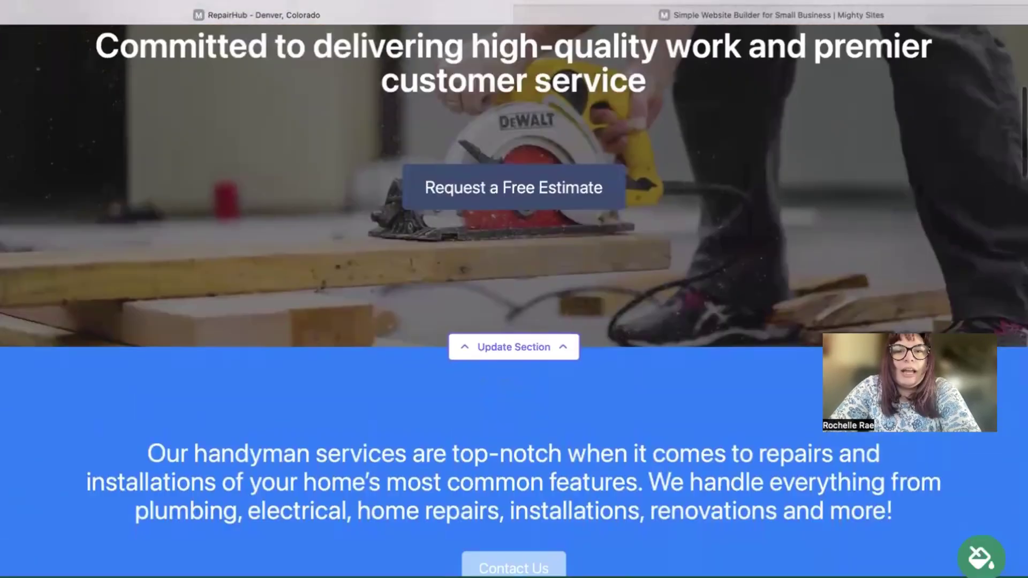
{"action": "scroll", "coordinate": [514, 299], "scroll_direction": "up", "scroll_amount": 1}
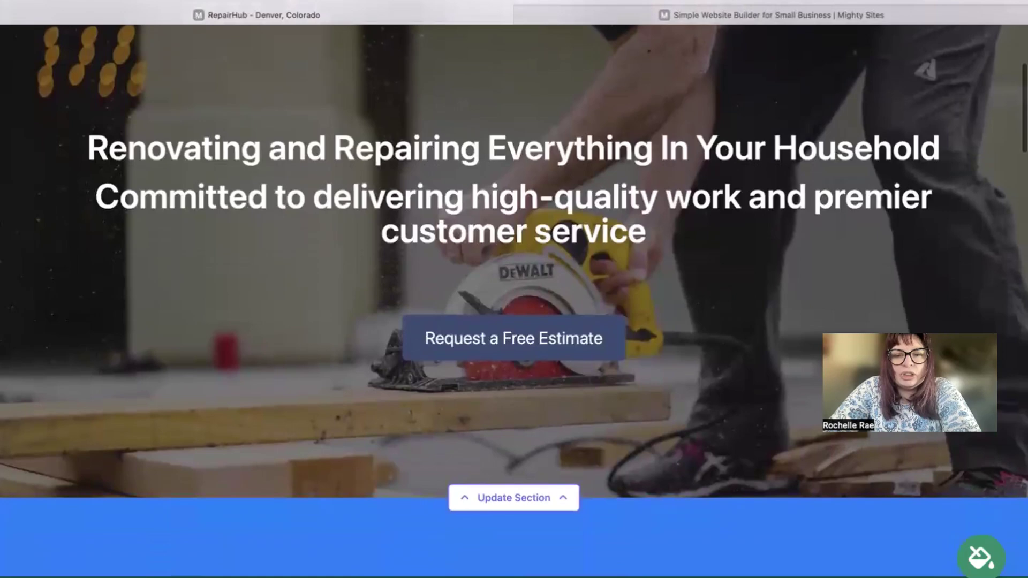
{"action": "scroll", "coordinate": [769, 137], "scroll_direction": "down", "scroll_amount": 1}
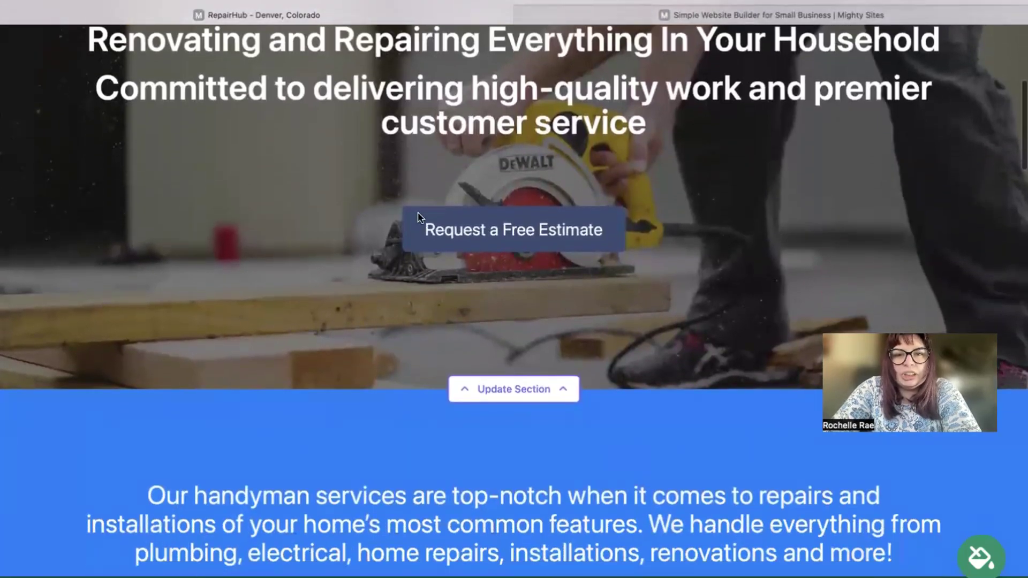
- Open the hero section's background image options and browse the stock photo library
{"action": "left_click", "coordinate": [500, 391]}
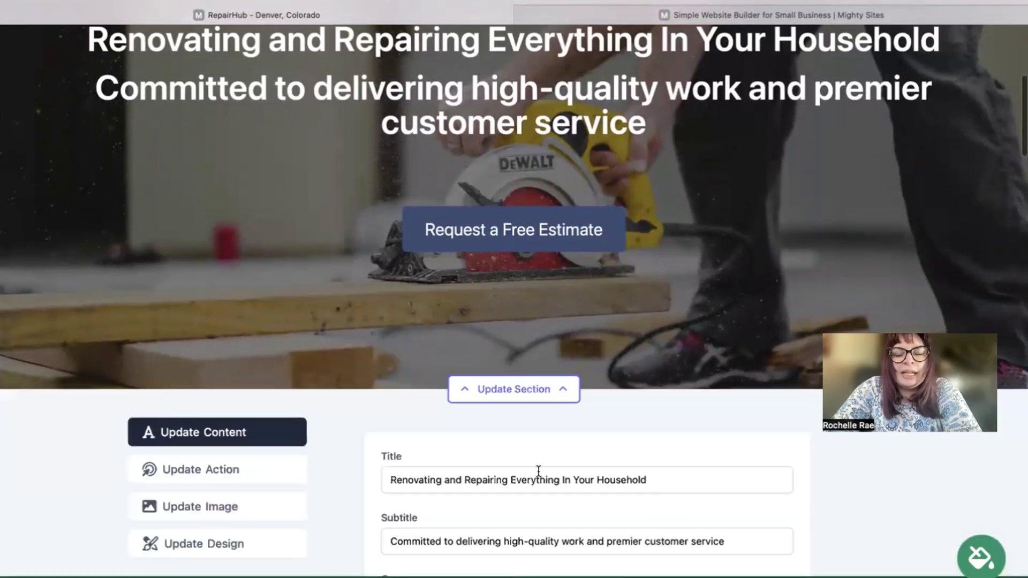
{"action": "scroll", "coordinate": [248, 243], "scroll_direction": "down", "scroll_amount": 3}
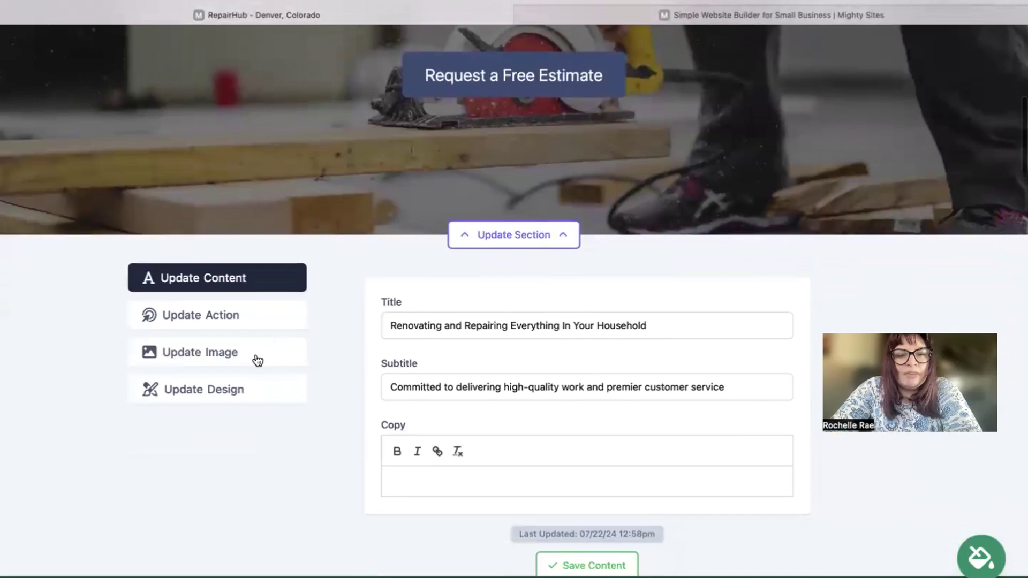
{"action": "left_click", "coordinate": [257, 355]}
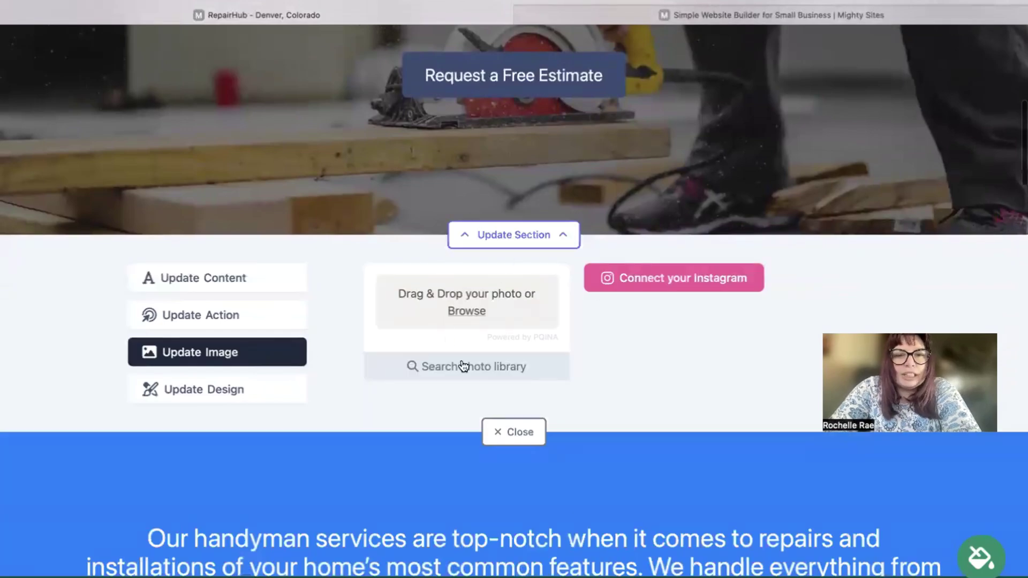
{"action": "left_click", "coordinate": [450, 377]}
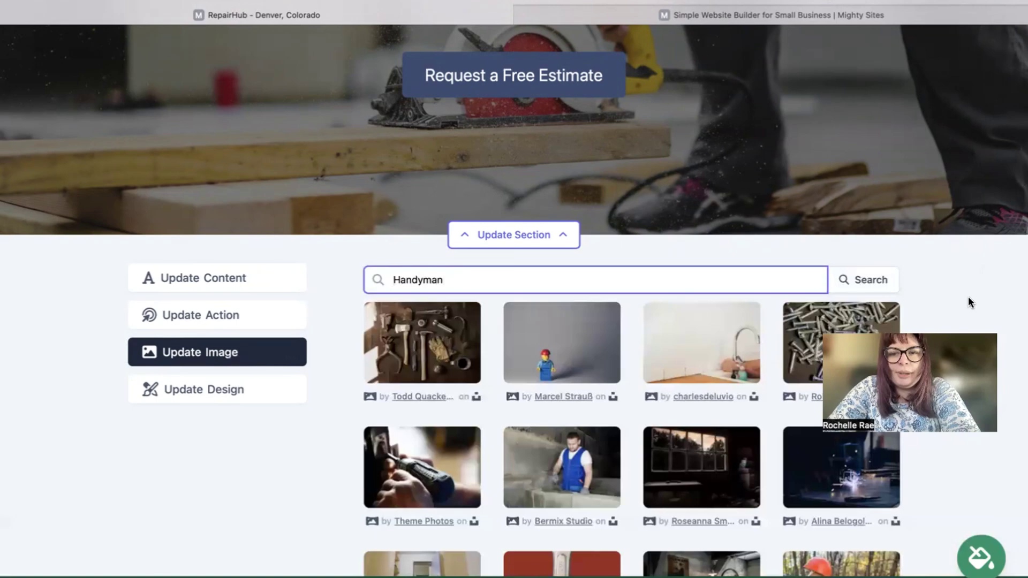
- Scroll through the Handyman photo results, then go back to all photo options
{"action": "scroll", "coordinate": [968, 296], "scroll_direction": "down", "scroll_amount": 2}
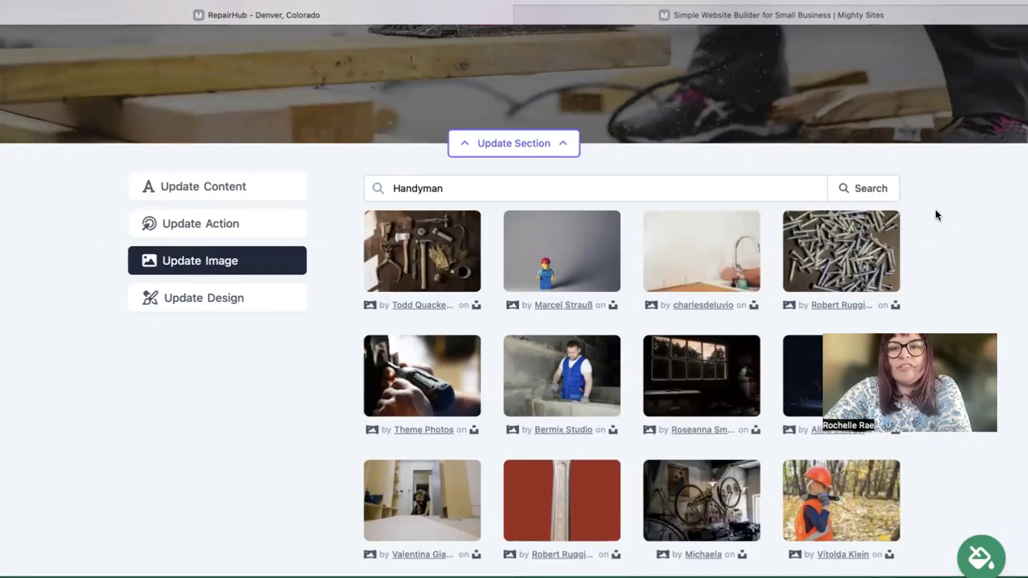
{"action": "scroll", "coordinate": [936, 209], "scroll_direction": "down", "scroll_amount": 2}
{"action": "scroll", "coordinate": [857, 160], "scroll_direction": "down", "scroll_amount": 2}
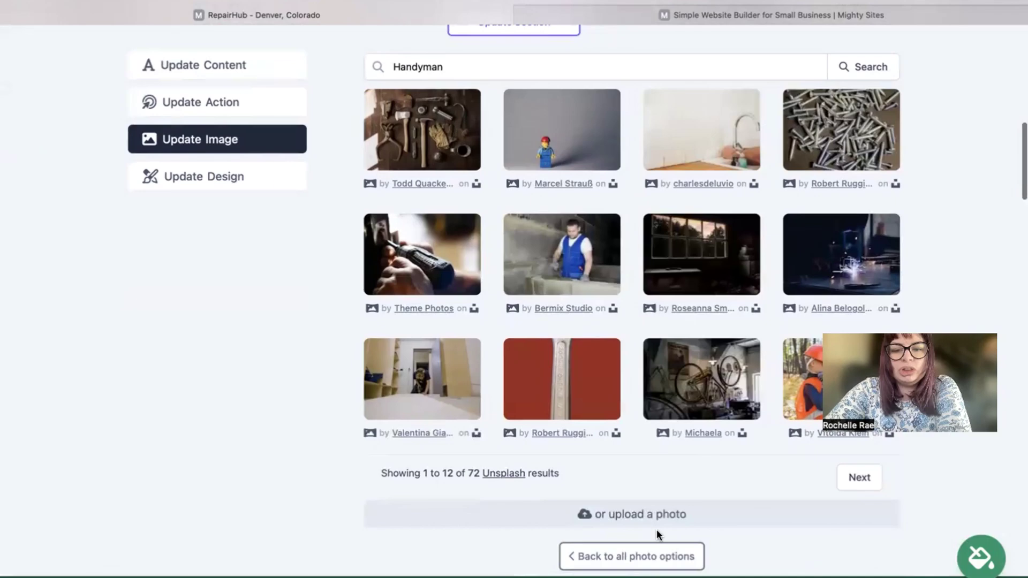
{"action": "left_click", "coordinate": [662, 561]}
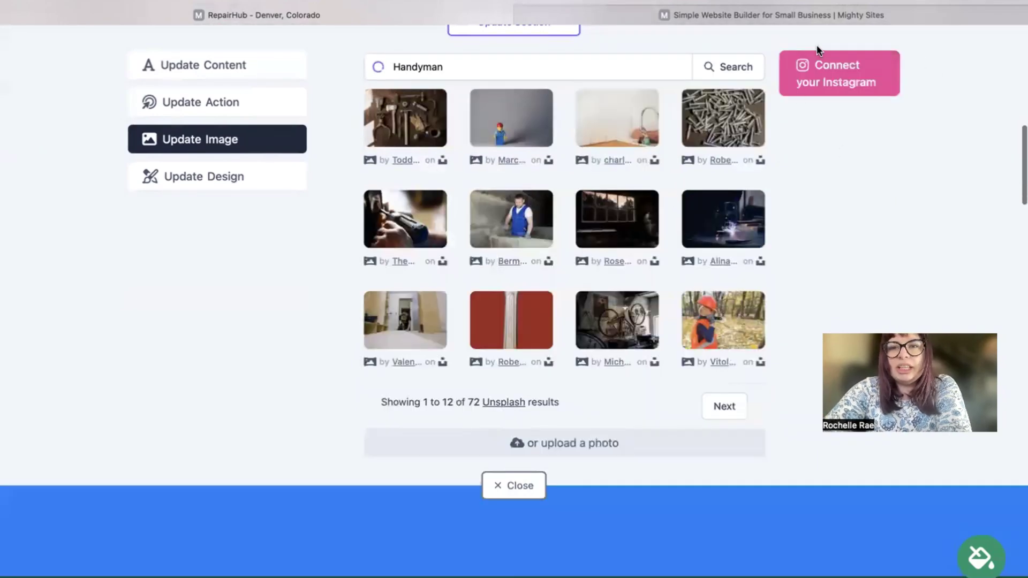
{"action": "scroll", "coordinate": [838, 69], "scroll_direction": "up", "scroll_amount": 2}
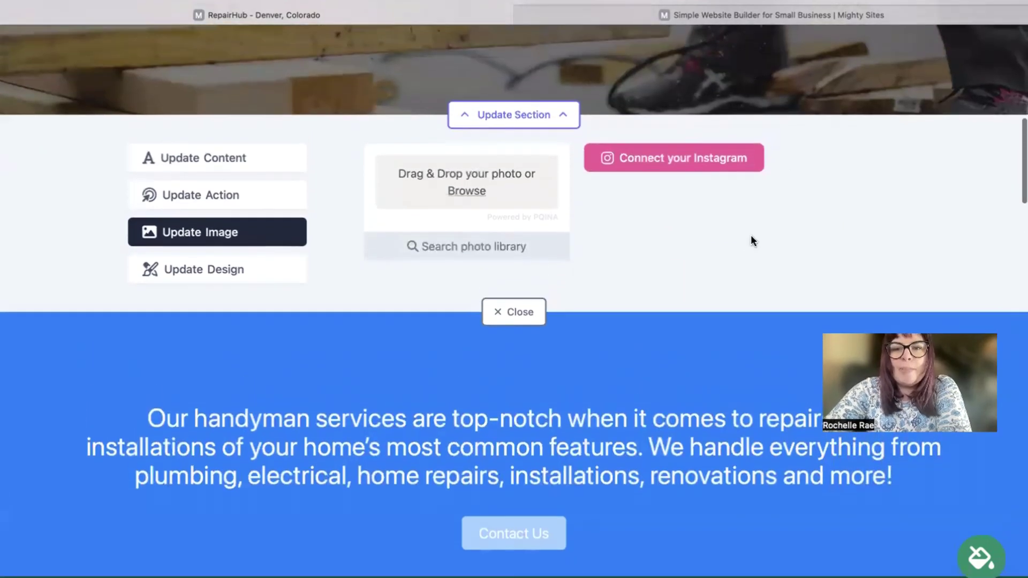
{"action": "scroll", "coordinate": [583, 244], "scroll_direction": "up", "scroll_amount": 4}
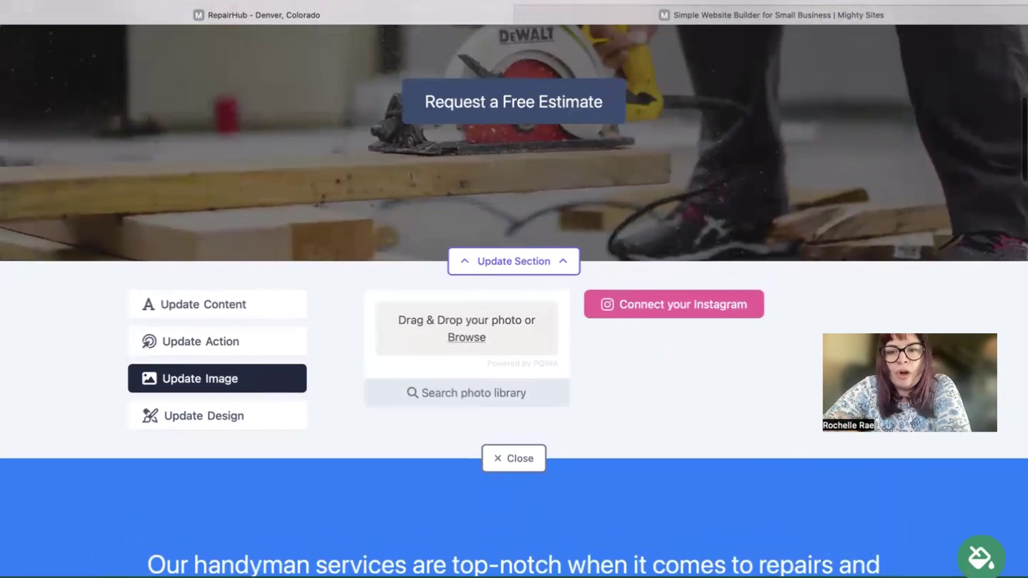
{"action": "scroll", "coordinate": [287, 397], "scroll_direction": "down", "scroll_amount": 2}
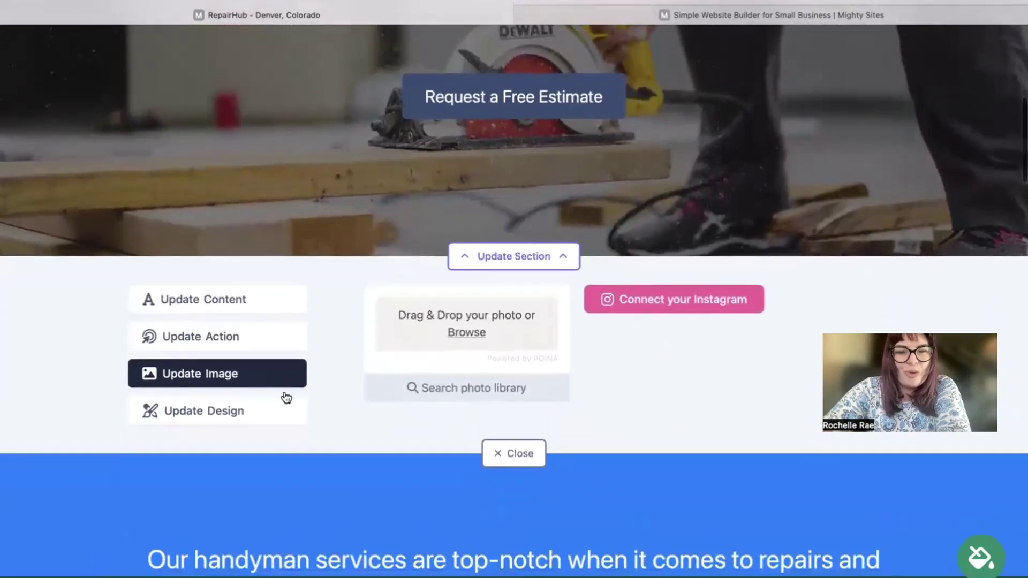
- Change the hero button text to 'Call Us', keep its Lead Form link, and close the editor
{"action": "left_click", "coordinate": [243, 342]}
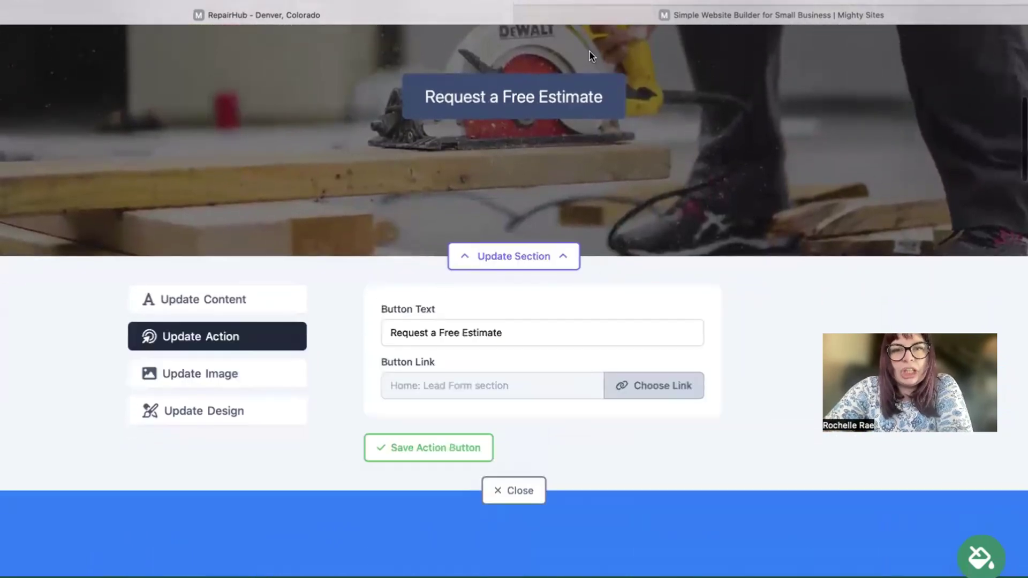
{"action": "left_click", "coordinate": [532, 337]}
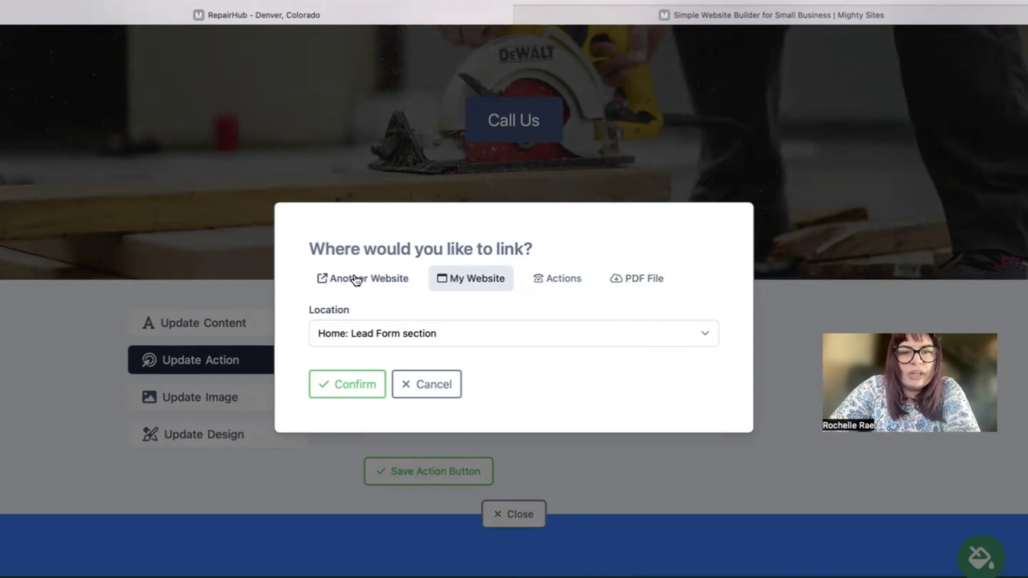
{"action": "left_click", "coordinate": [376, 269]}
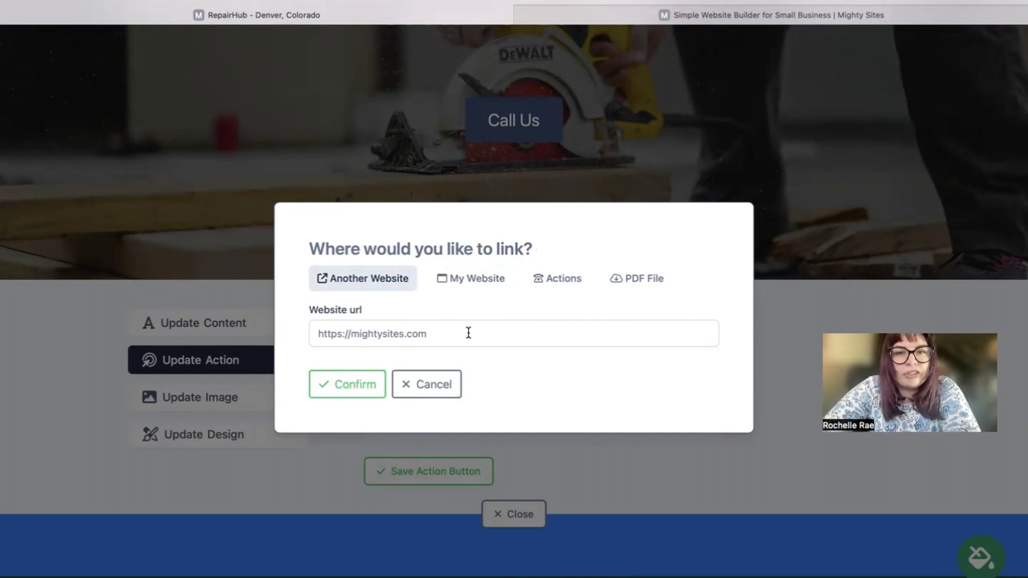
{"action": "left_click", "coordinate": [347, 390]}
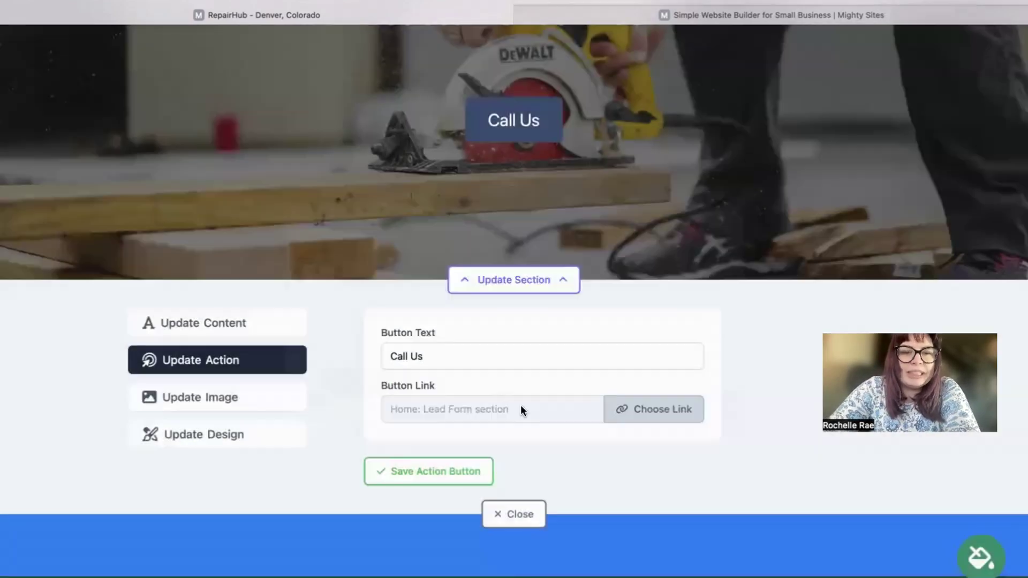
{"action": "left_click", "coordinate": [501, 515]}
{"action": "scroll", "coordinate": [501, 482], "scroll_direction": "down", "scroll_amount": 2}
{"action": "scroll", "coordinate": [515, 289], "scroll_direction": "down", "scroll_amount": 10}
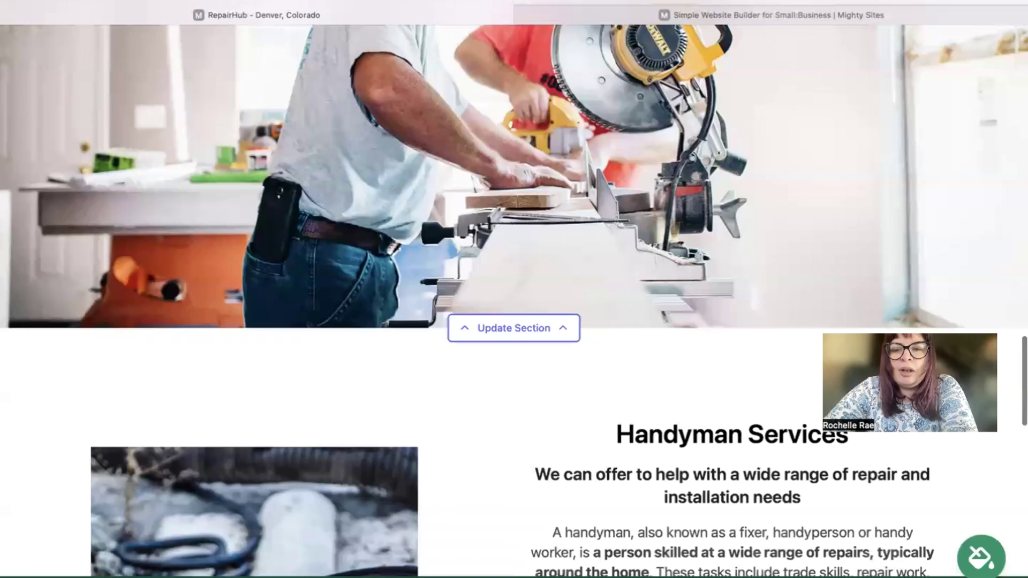
{"action": "scroll", "coordinate": [810, 208], "scroll_direction": "down", "scroll_amount": 15}
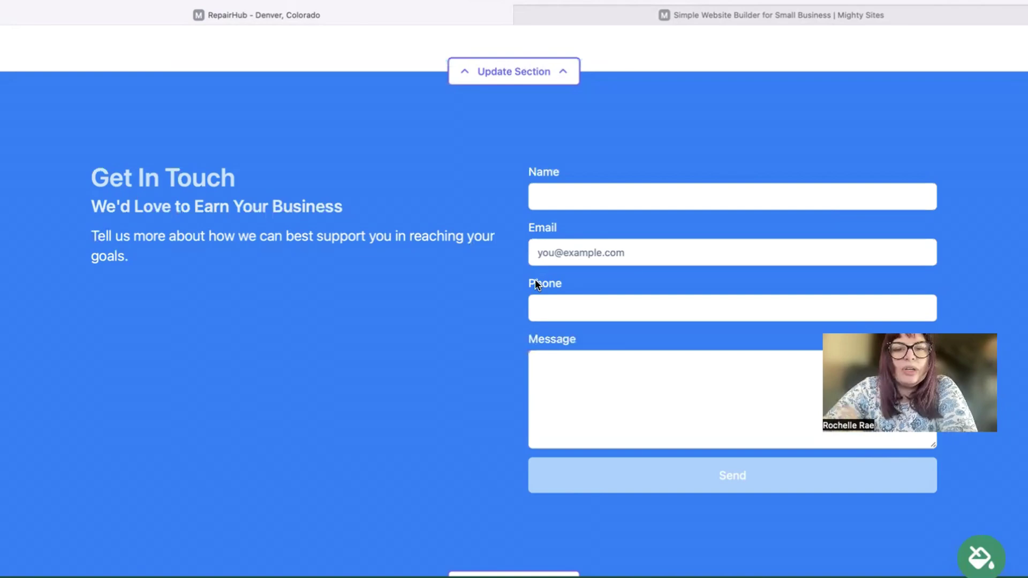
{"action": "scroll", "coordinate": [536, 284], "scroll_direction": "up", "scroll_amount": 1}
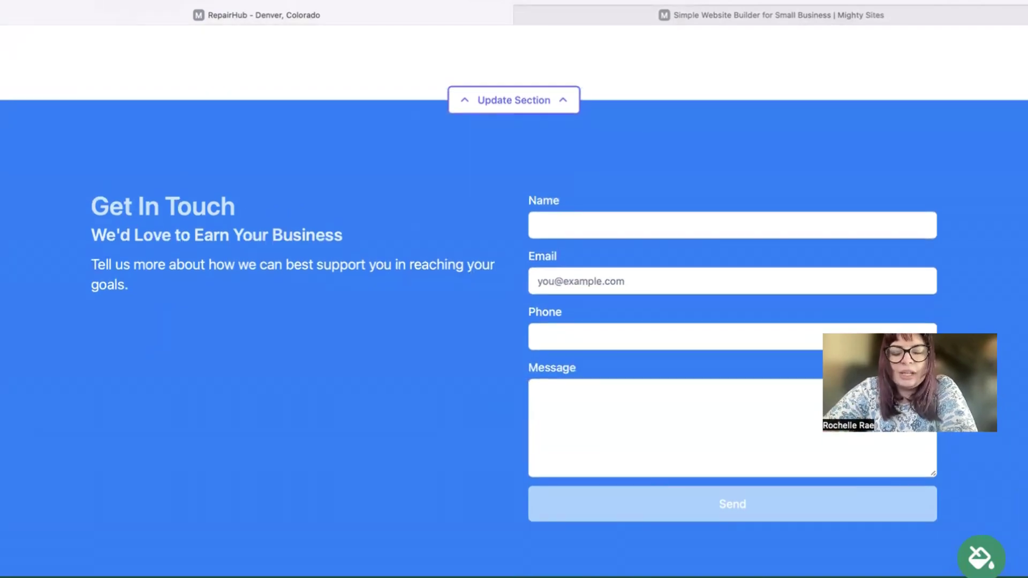
{"action": "scroll", "coordinate": [514, 329], "scroll_direction": "up", "scroll_amount": 10}
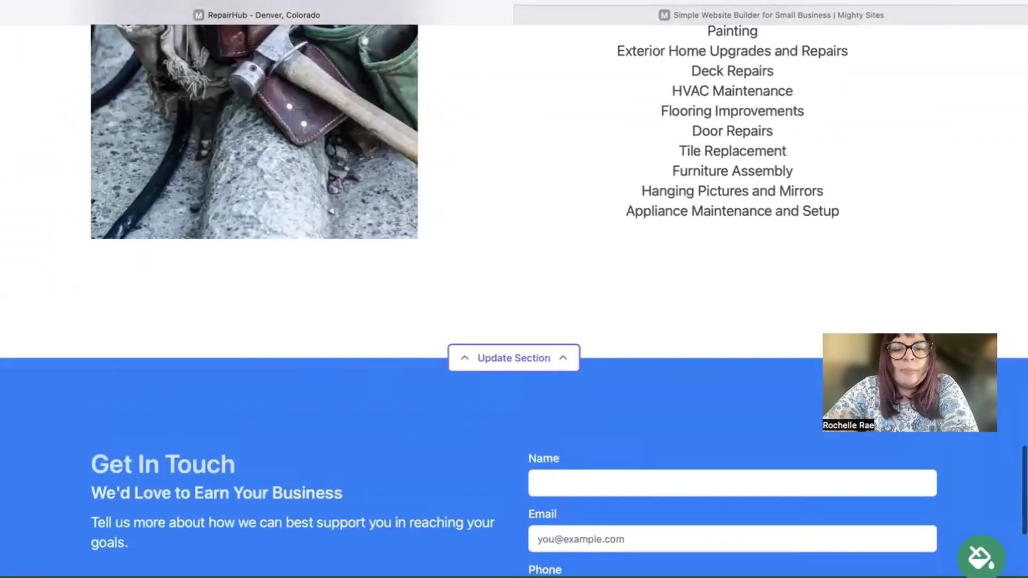
{"action": "scroll", "coordinate": [514, 289], "scroll_direction": "up", "scroll_amount": 12}
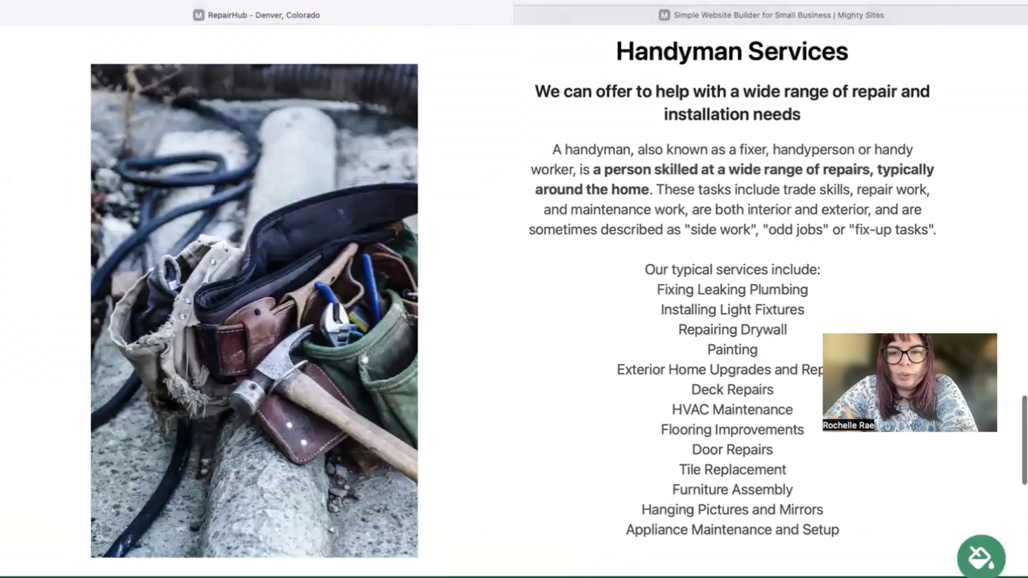
{"action": "scroll", "coordinate": [514, 289], "scroll_direction": "up", "scroll_amount": 7}
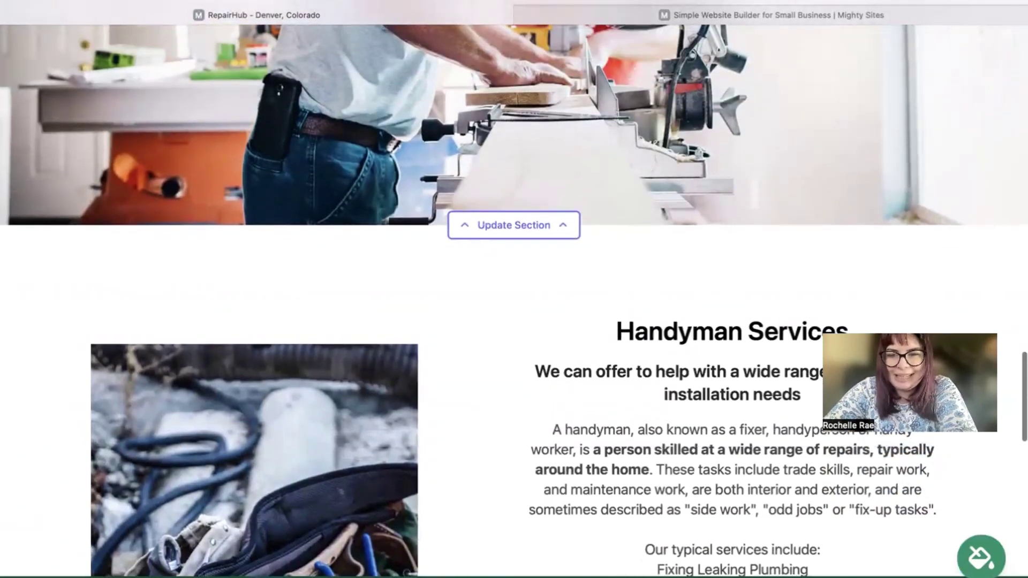
{"action": "scroll", "coordinate": [514, 289], "scroll_direction": "up", "scroll_amount": 11}
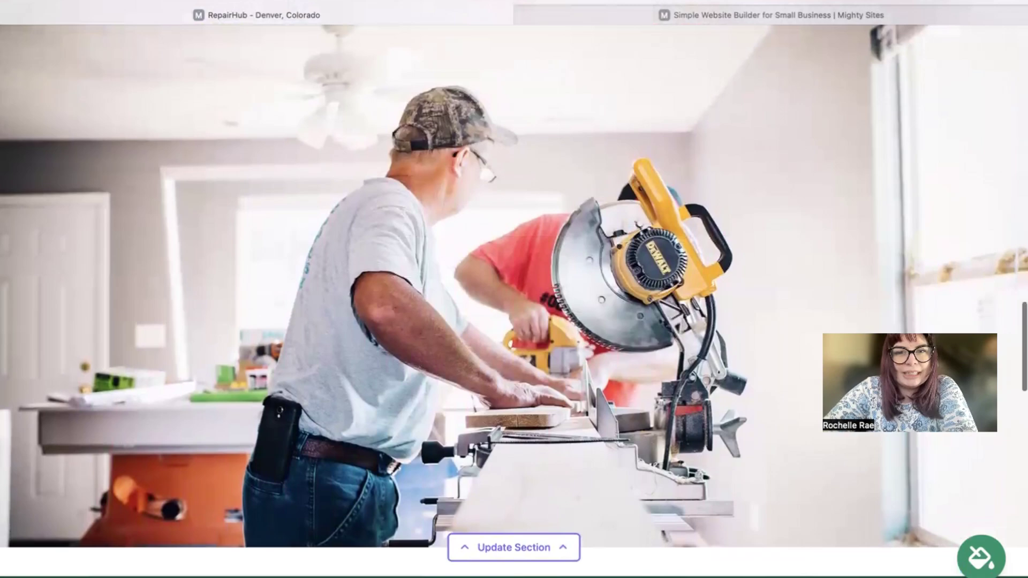
{"action": "scroll", "coordinate": [514, 289], "scroll_direction": "up", "scroll_amount": 9}
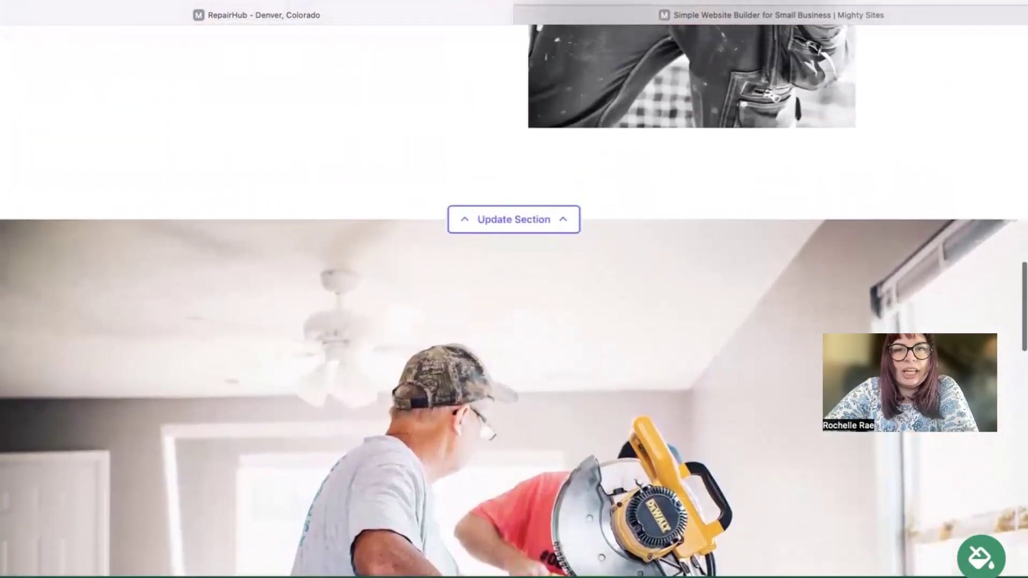
{"action": "scroll", "coordinate": [514, 290], "scroll_direction": "up", "scroll_amount": 12}
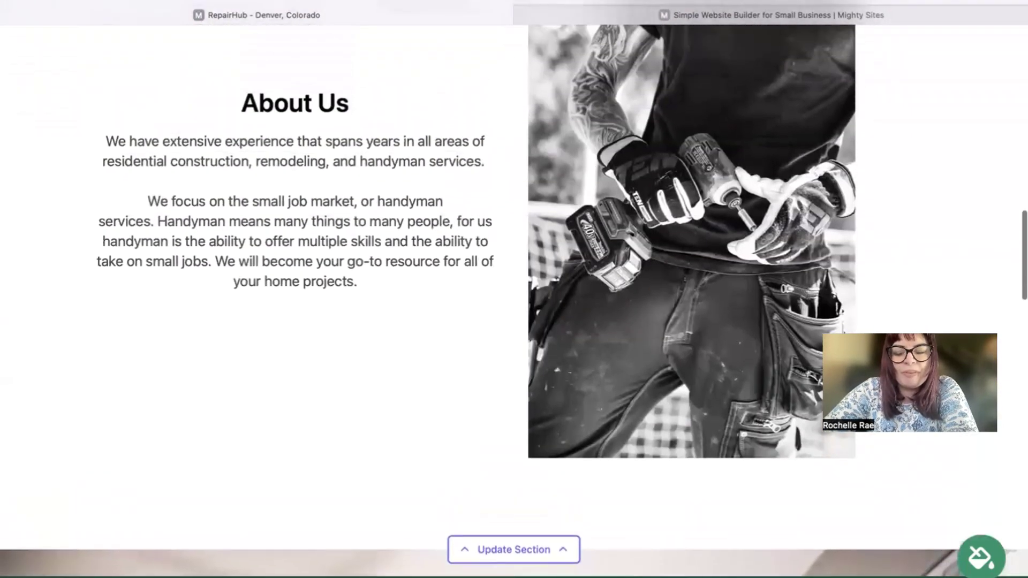
{"action": "scroll", "coordinate": [514, 289], "scroll_direction": "up", "scroll_amount": 13}
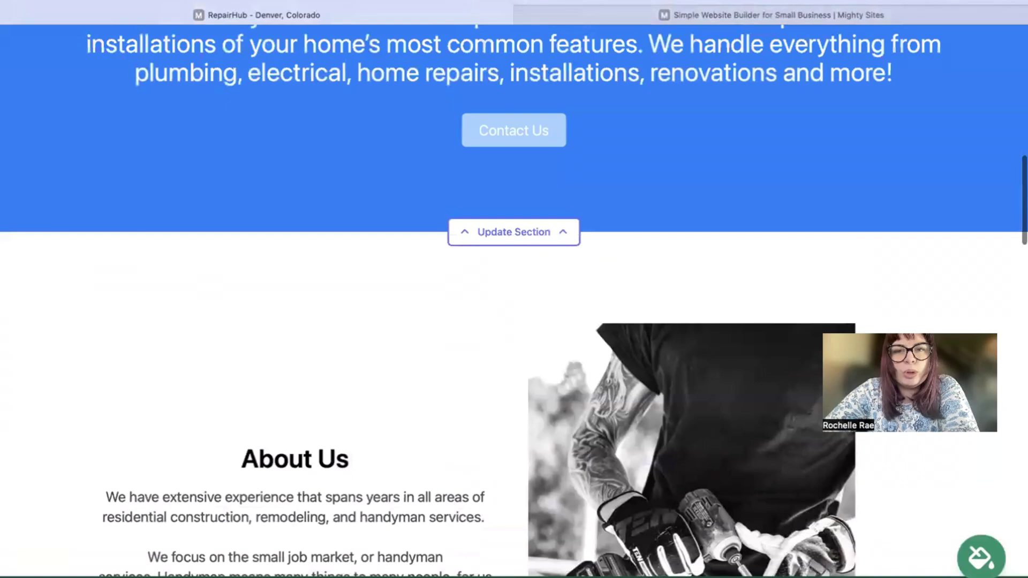
{"action": "scroll", "coordinate": [515, 289], "scroll_direction": "up", "scroll_amount": 11}
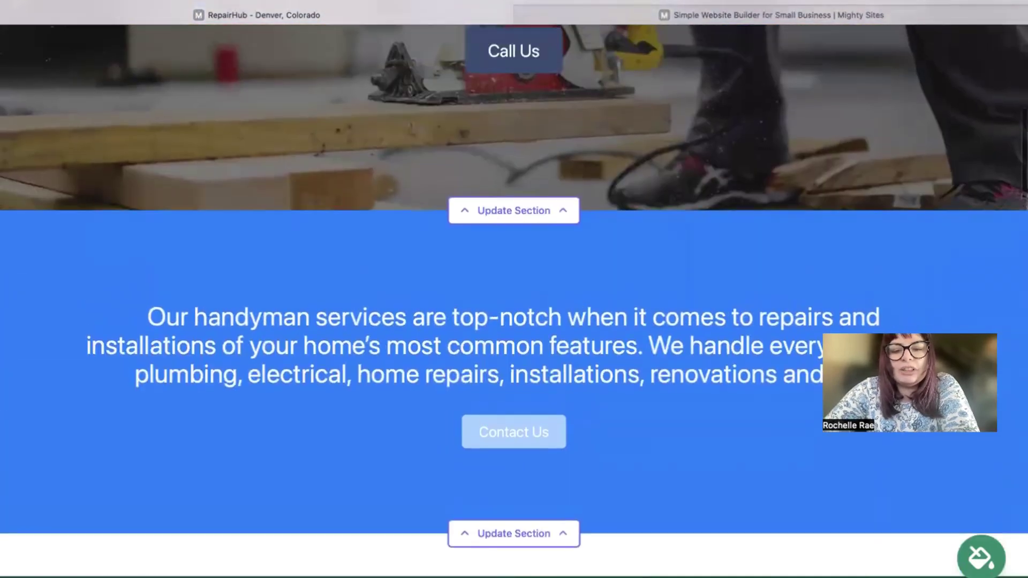
{"action": "scroll", "coordinate": [629, 576], "scroll_direction": "up", "scroll_amount": 9}
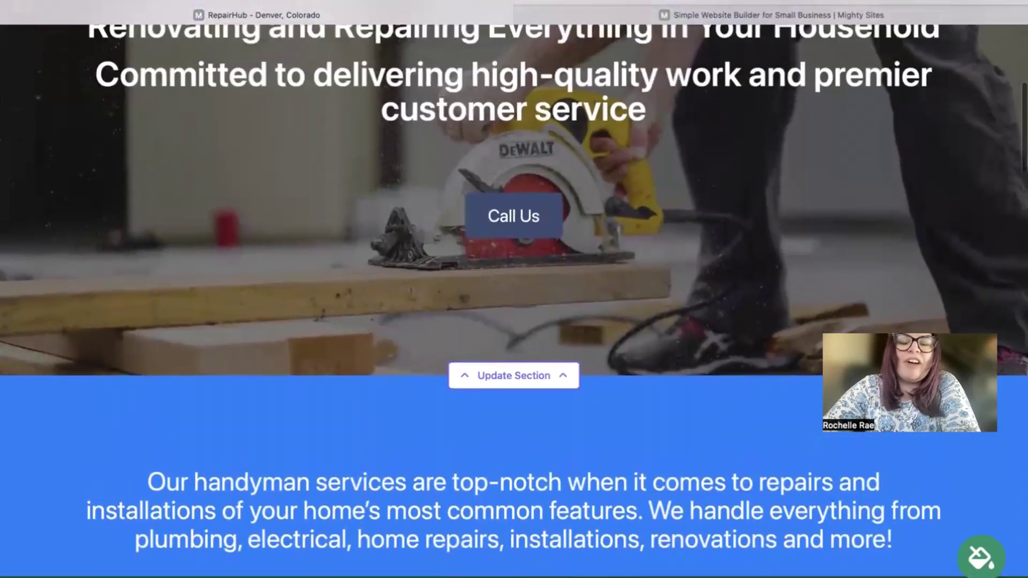
{"action": "scroll", "coordinate": [514, 289], "scroll_direction": "up", "scroll_amount": 8}
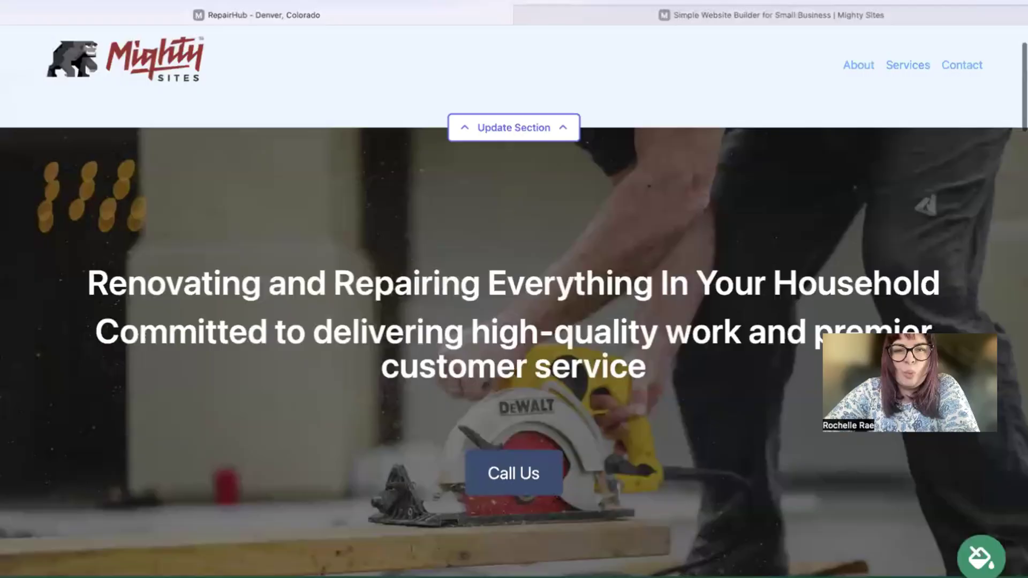
{"action": "scroll", "coordinate": [515, 289], "scroll_direction": "up", "scroll_amount": 3}
{"action": "scroll", "coordinate": [514, 289], "scroll_direction": "down", "scroll_amount": 7}
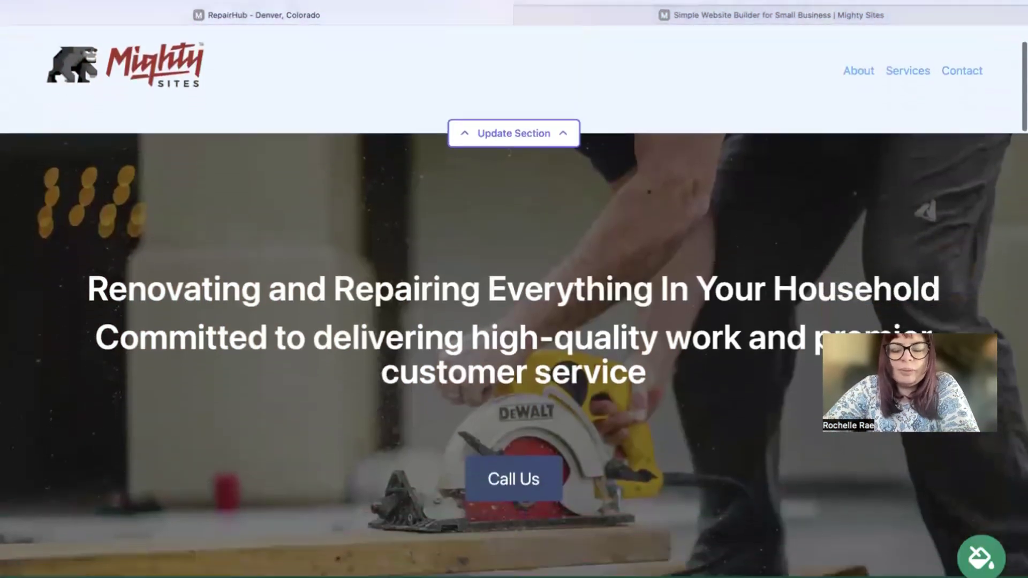
{"action": "scroll", "coordinate": [514, 289], "scroll_direction": "down", "scroll_amount": 7}
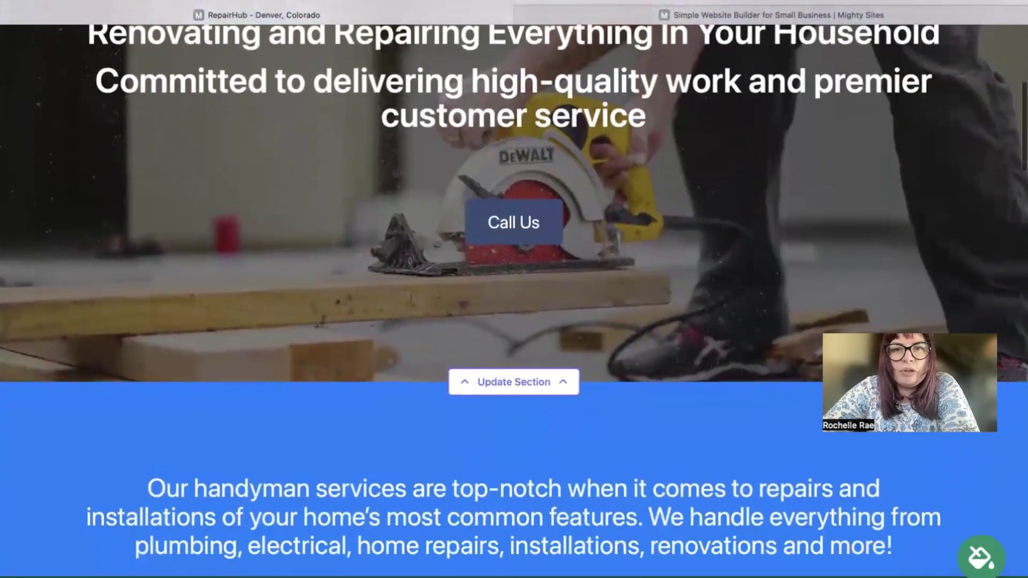
{"action": "scroll", "coordinate": [515, 289], "scroll_direction": "down", "scroll_amount": 20}
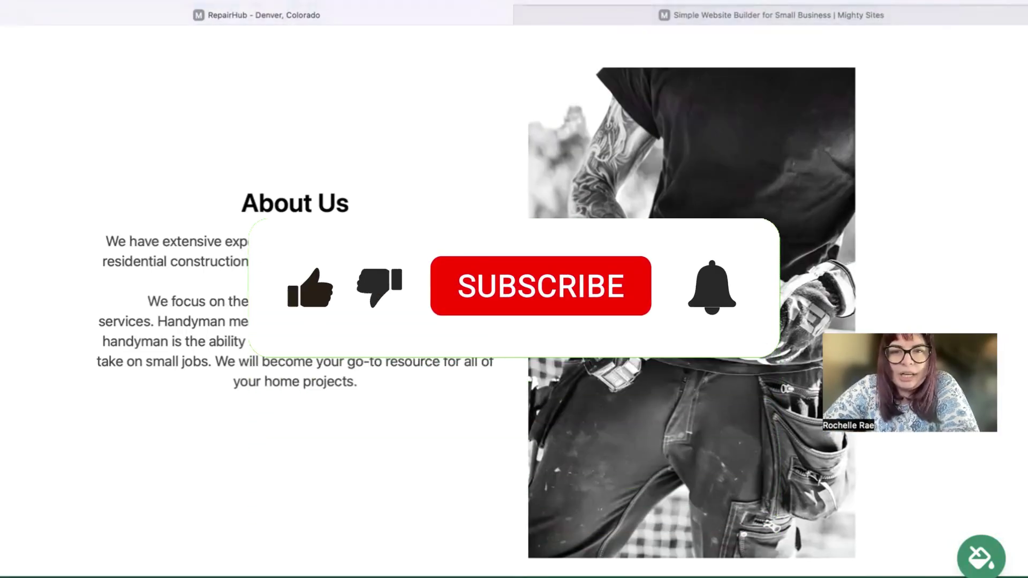
{"action": "scroll", "coordinate": [515, 289], "scroll_direction": "down", "scroll_amount": 10}
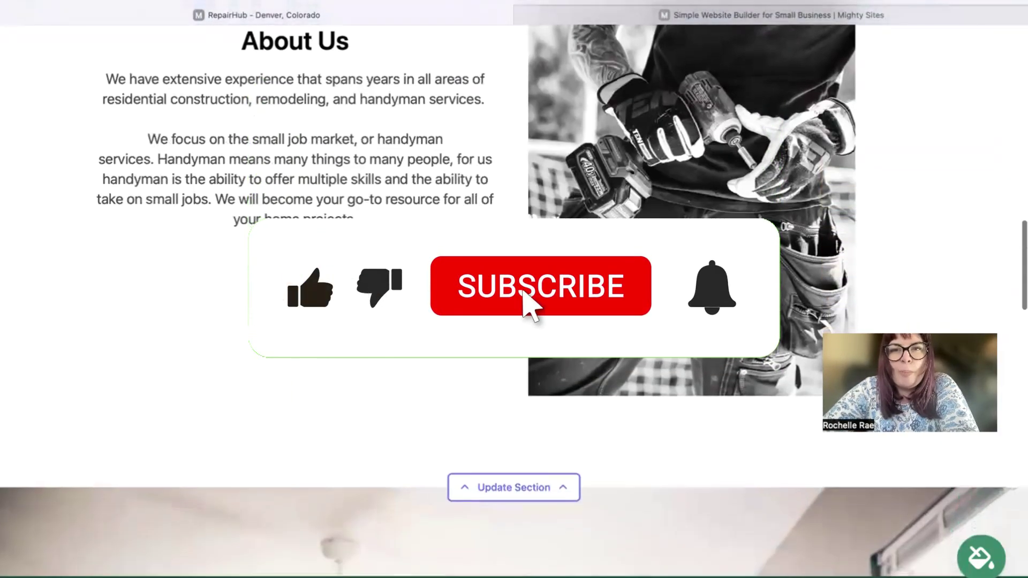
{"action": "scroll", "coordinate": [757, 482], "scroll_direction": "down", "scroll_amount": 7}
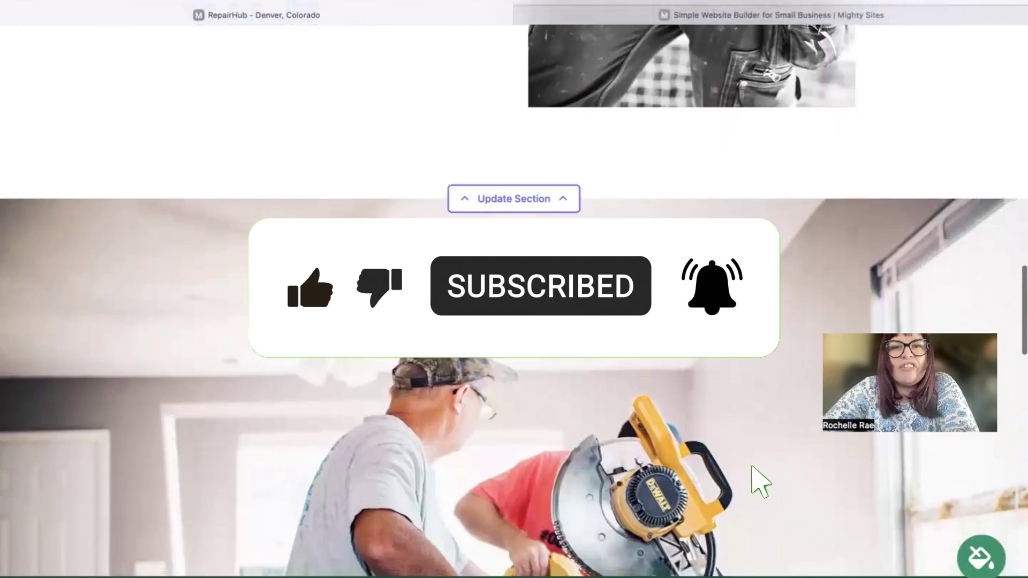
{"action": "scroll", "coordinate": [514, 289], "scroll_direction": "down", "scroll_amount": 7}
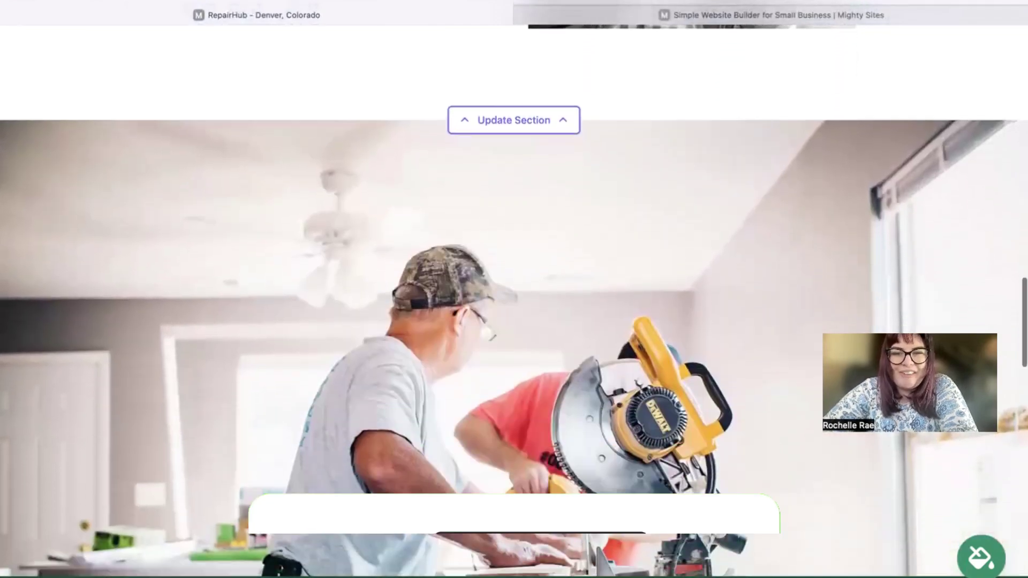